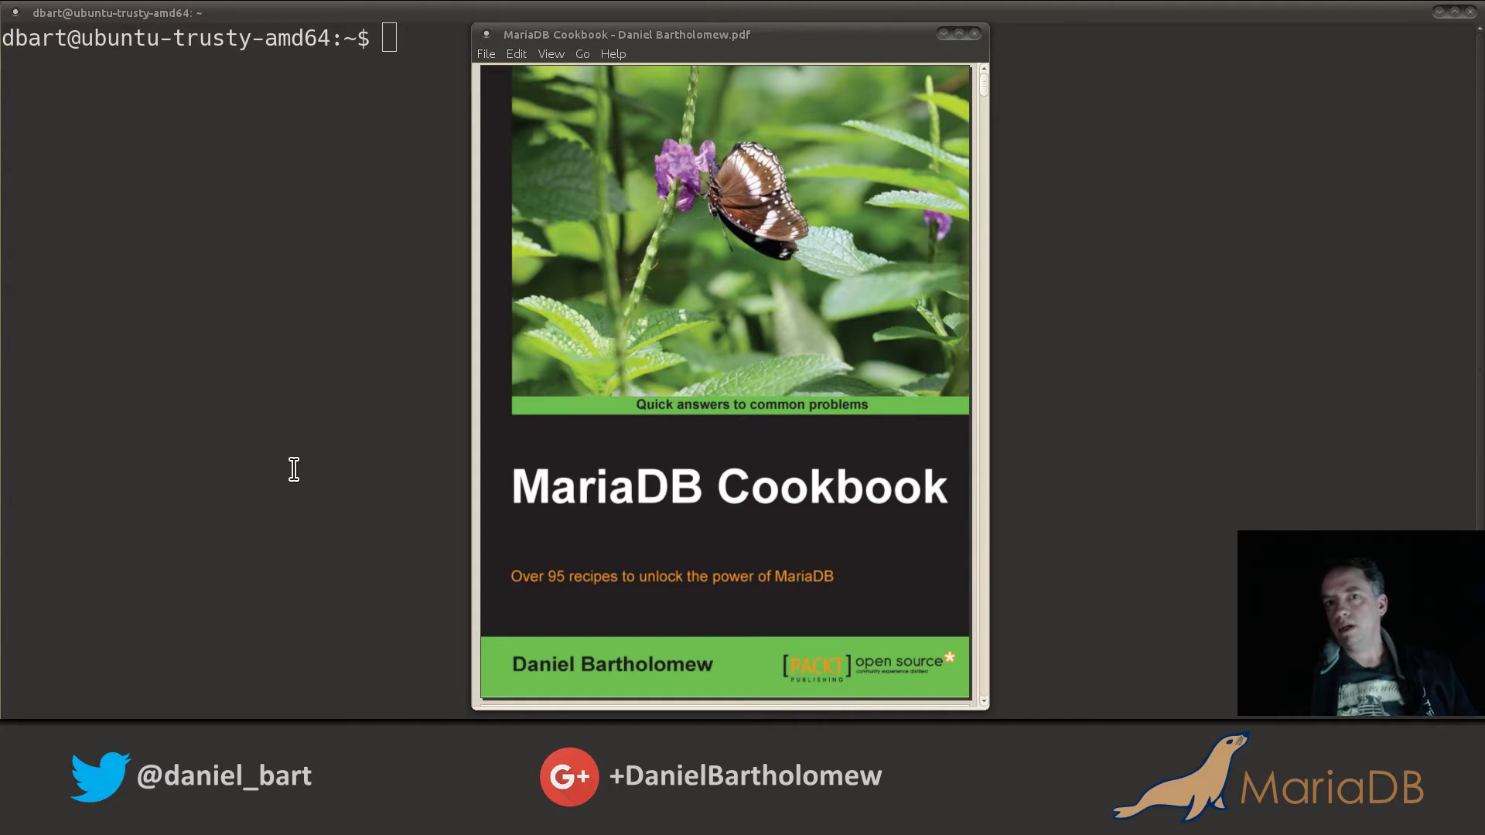
# - Bring the terminal window in front of the Evince PDF viewer showing the MariaDB Cookbook
pyautogui.click(351, 404)
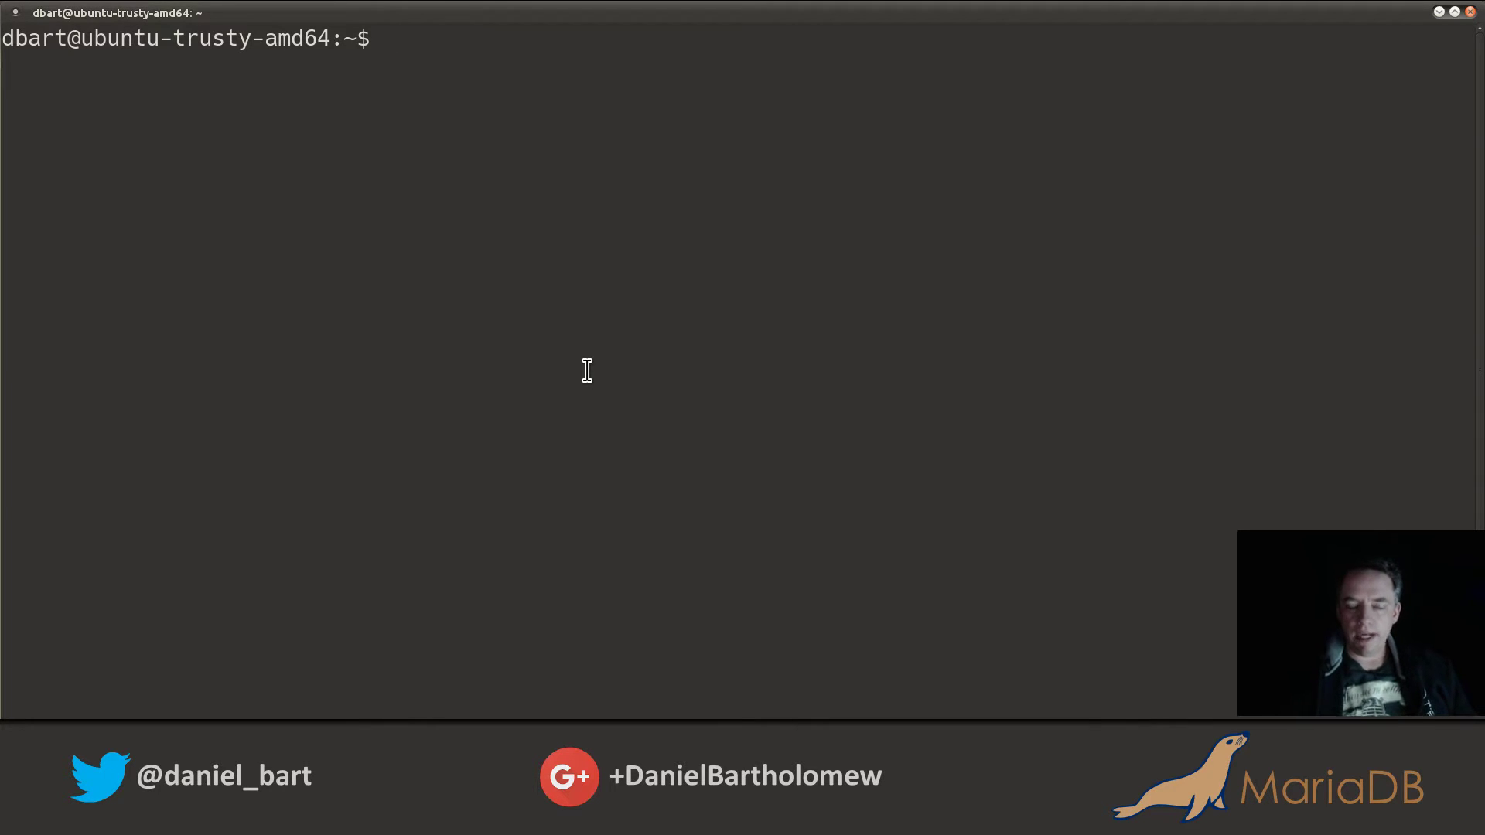
# - Launch the Firefox web browser from the application launcher
pyautogui.hotkey('ctrl', 'space')
pyautogui.write('firefox')
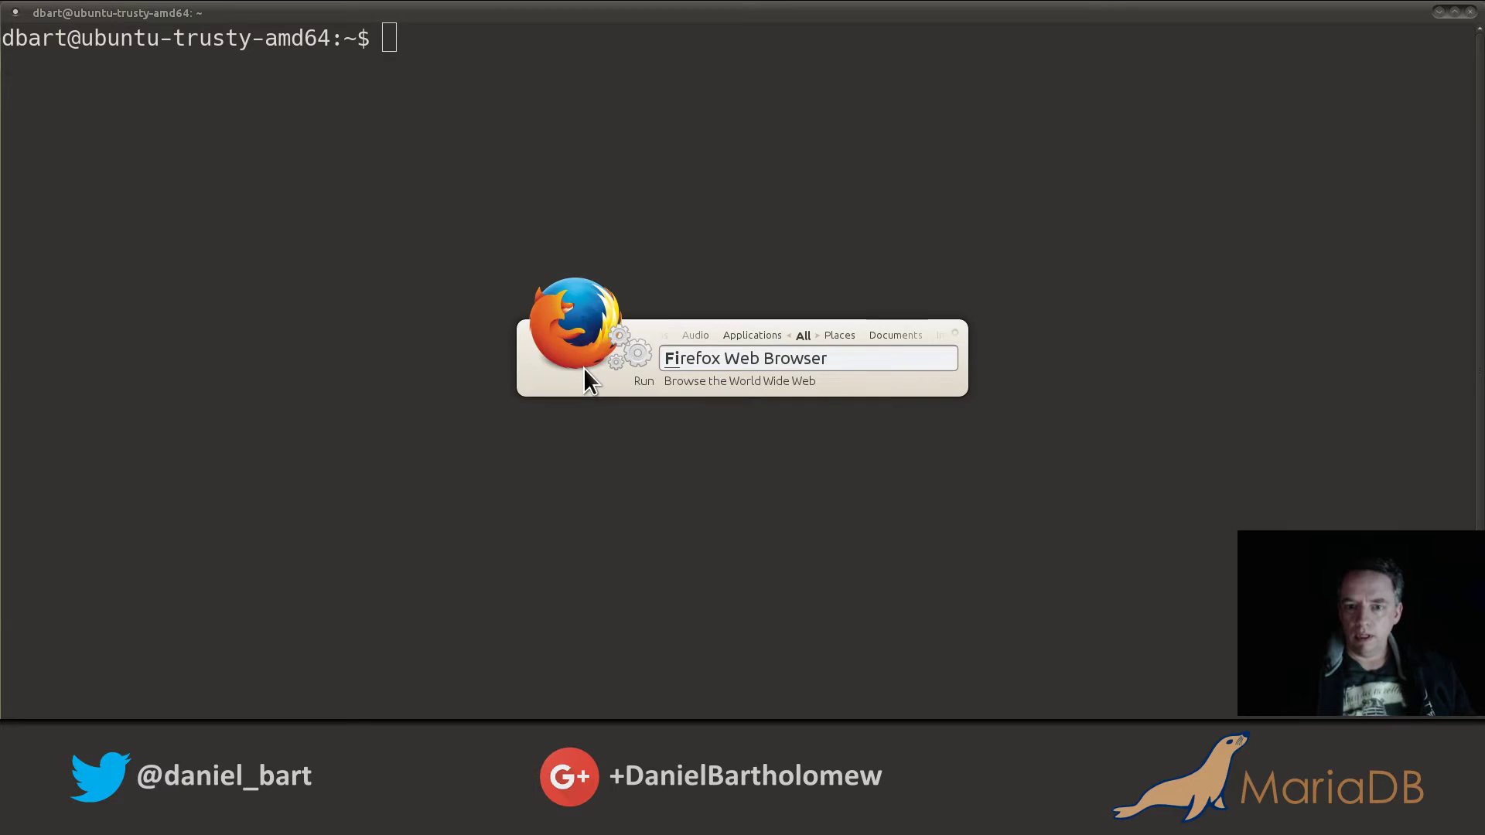
pyautogui.press('Return')
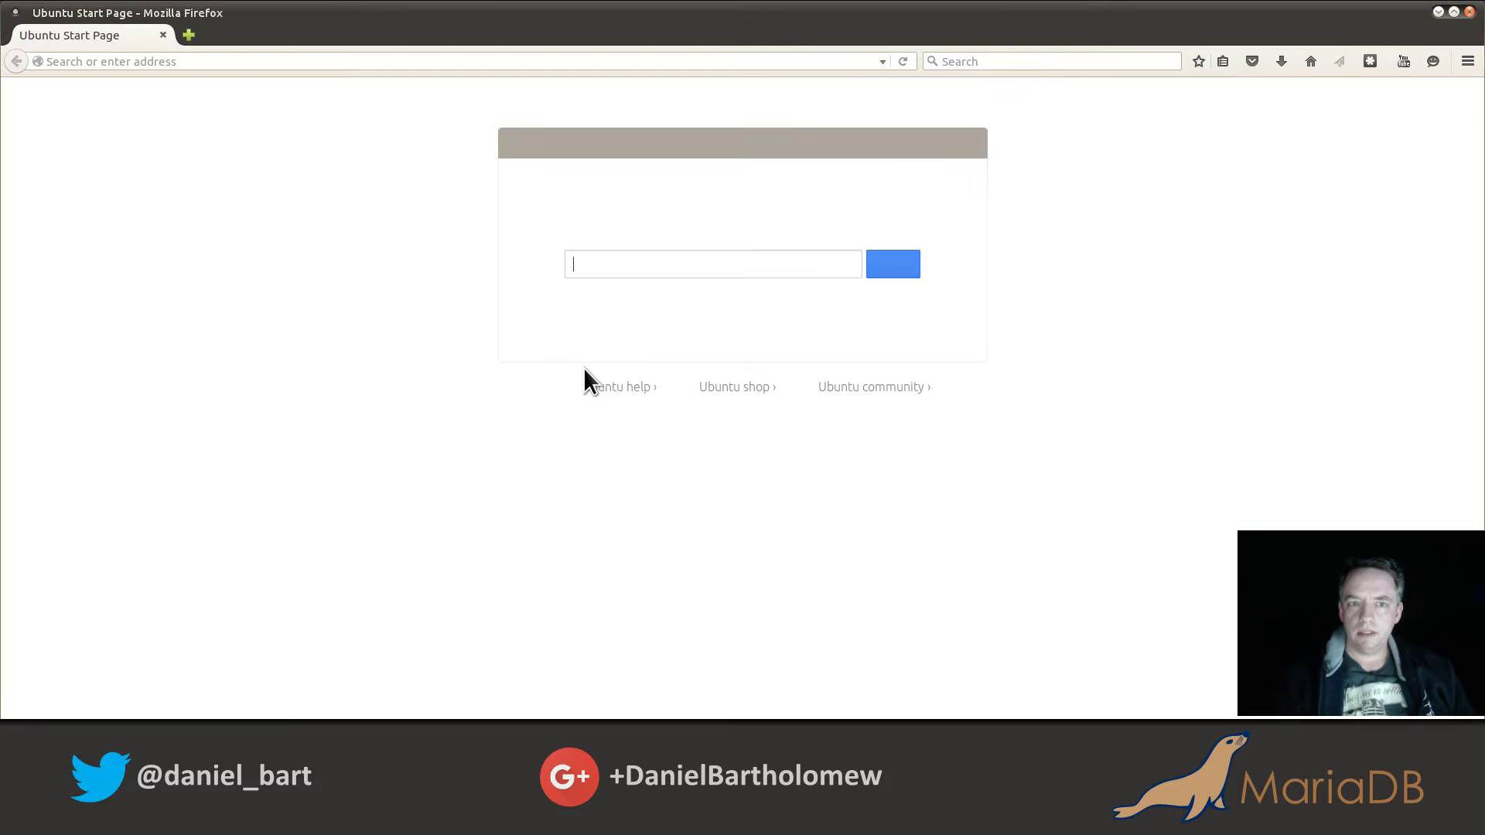
# - Load mariadb.org and go to its Repository Configuration Tool page
pyautogui.hotkey('ctrl', 'l')
pyautogui.write('mariadb.org/')
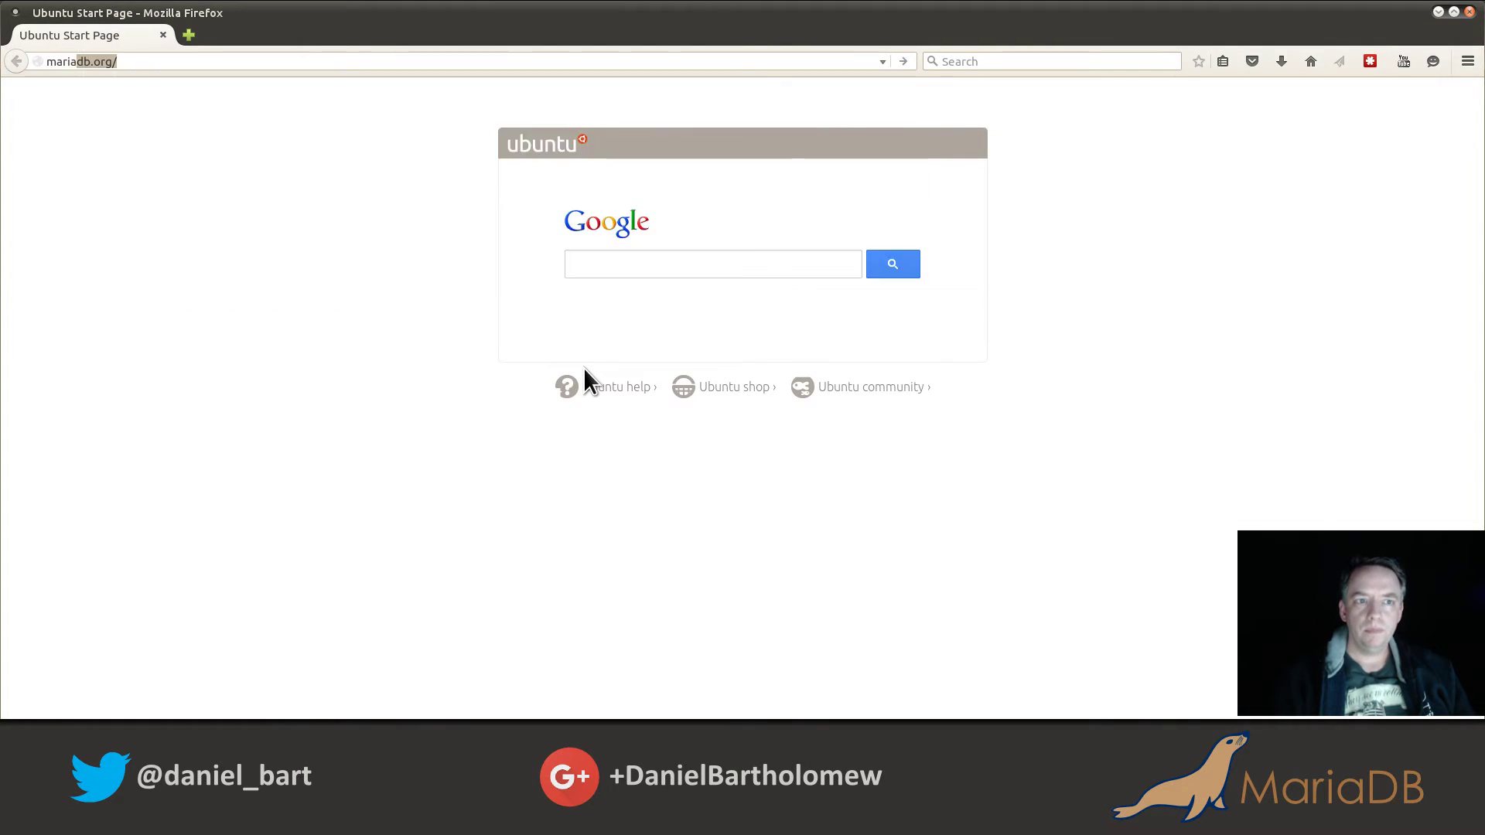
pyautogui.press('Return')
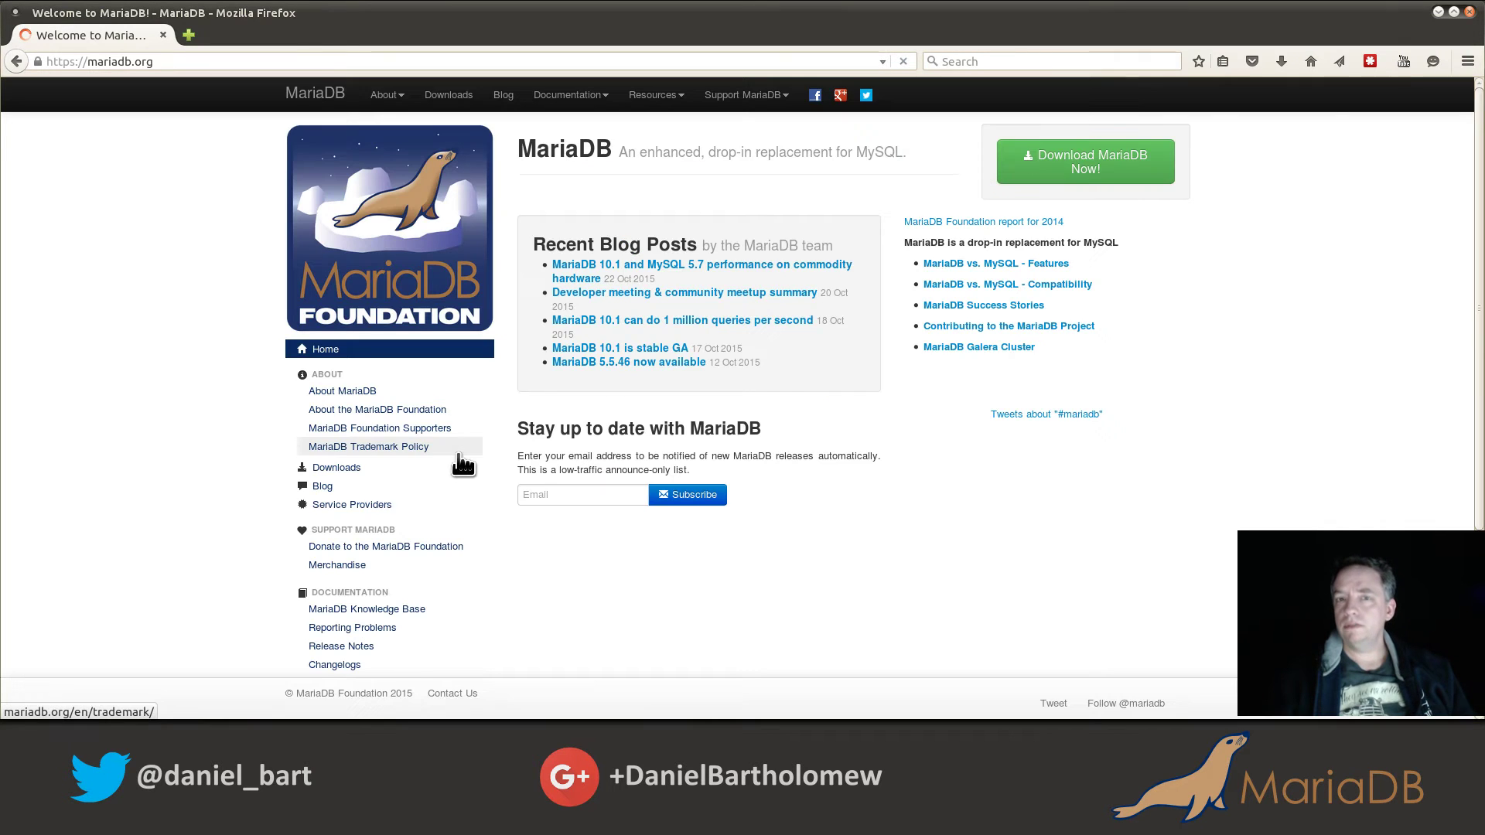
pyautogui.scroll(-2, 238, 366)
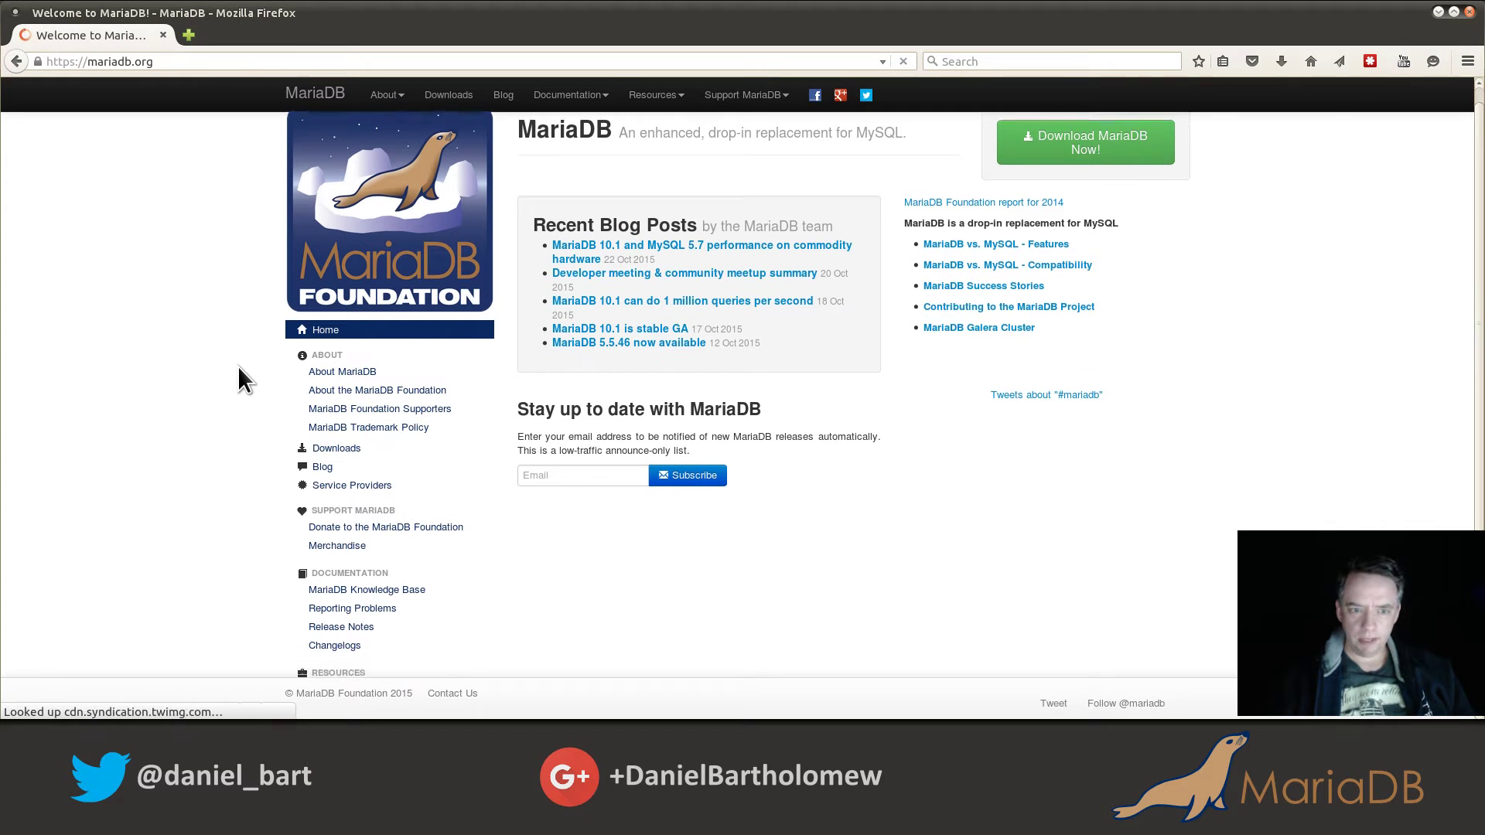
pyautogui.scroll(-3, 238, 365)
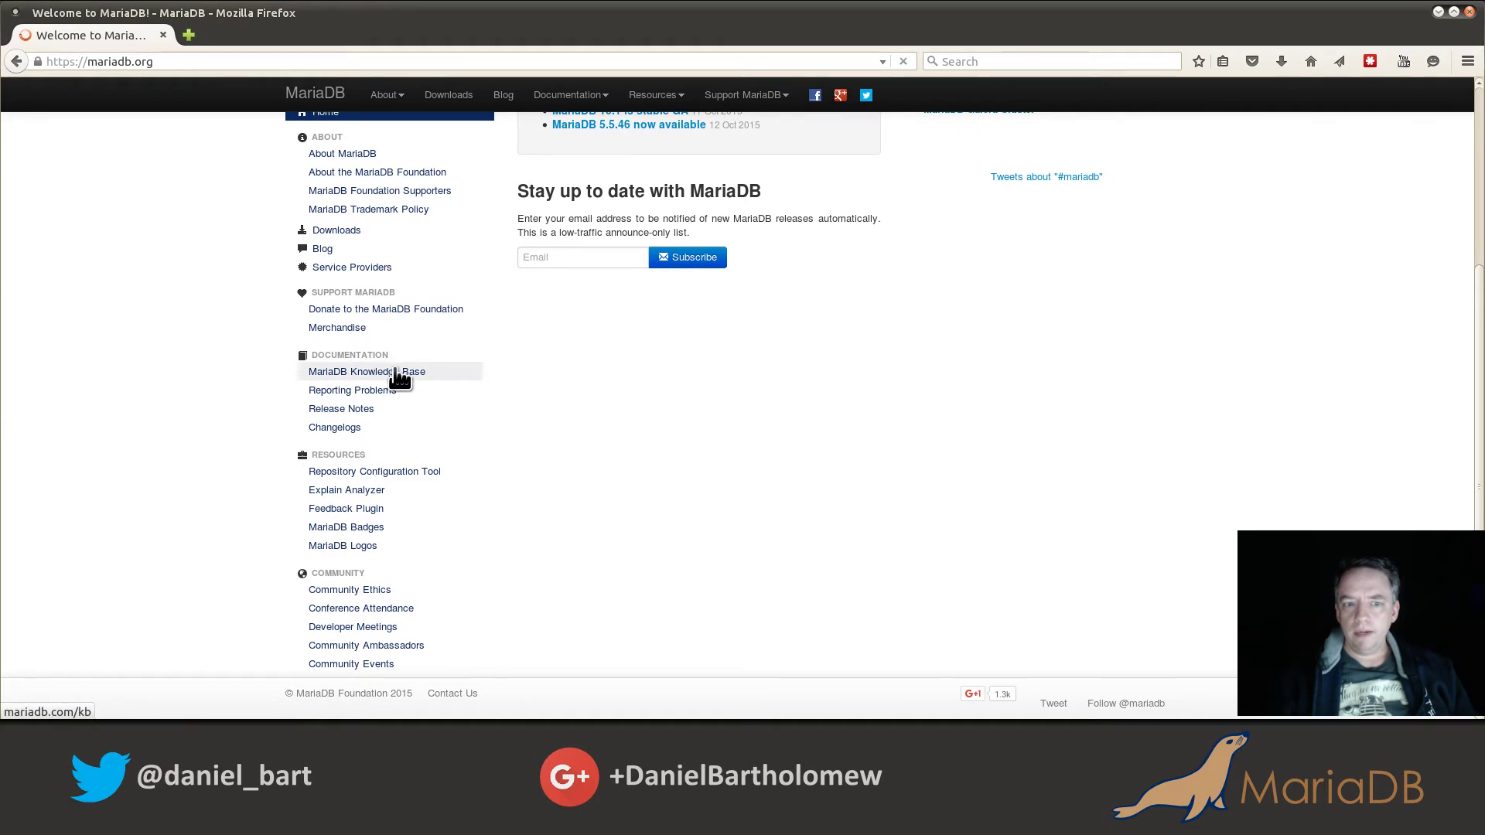
pyautogui.click(446, 474)
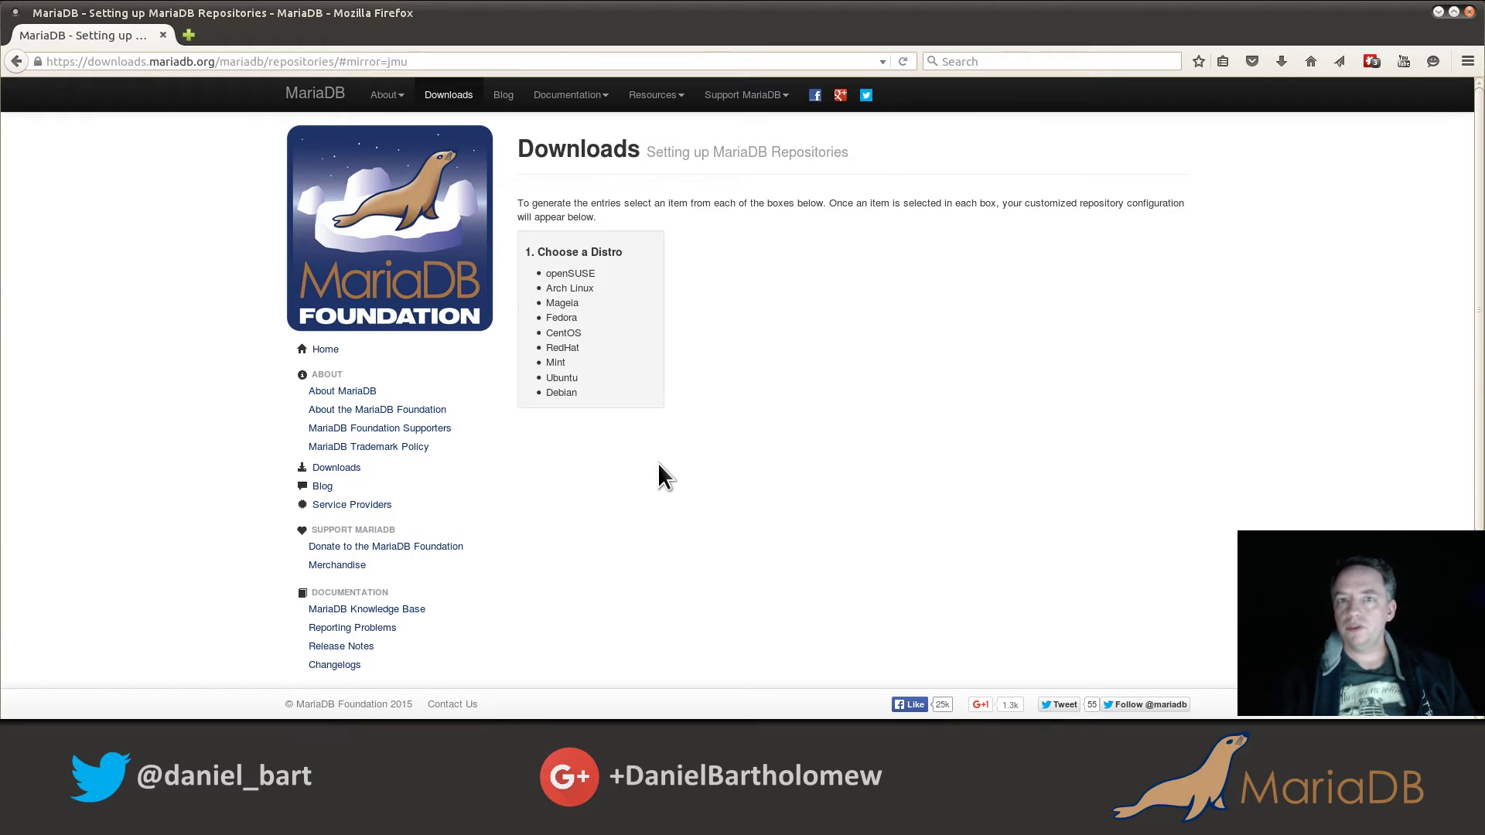
# - Pick Ubuntu, 14.04 "trusty", MariaDB 10.1 and the osuosl mirror, then scroll to the generated commands
pyautogui.click(565, 379)
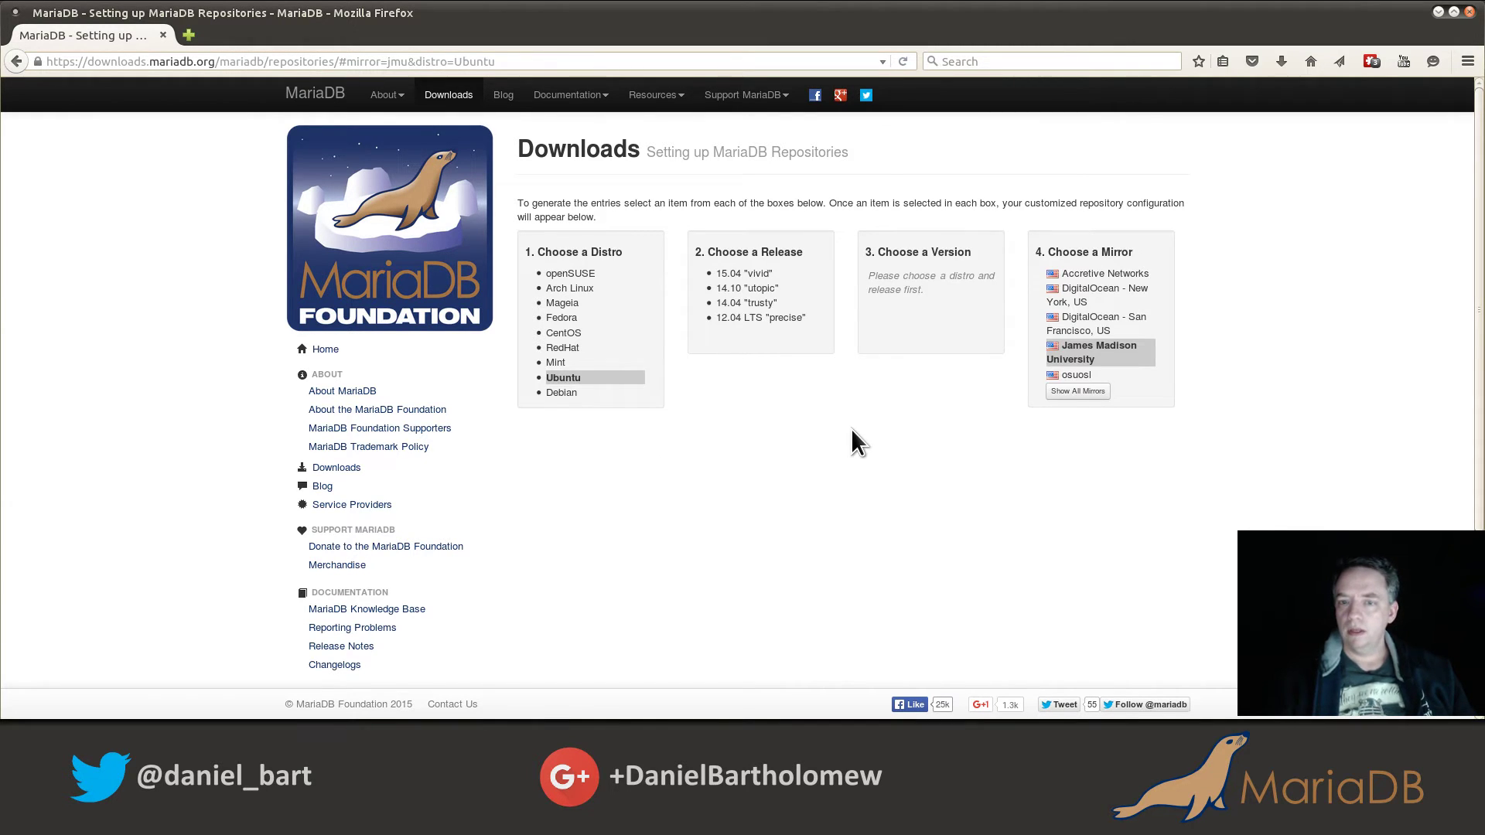
pyautogui.click(737, 305)
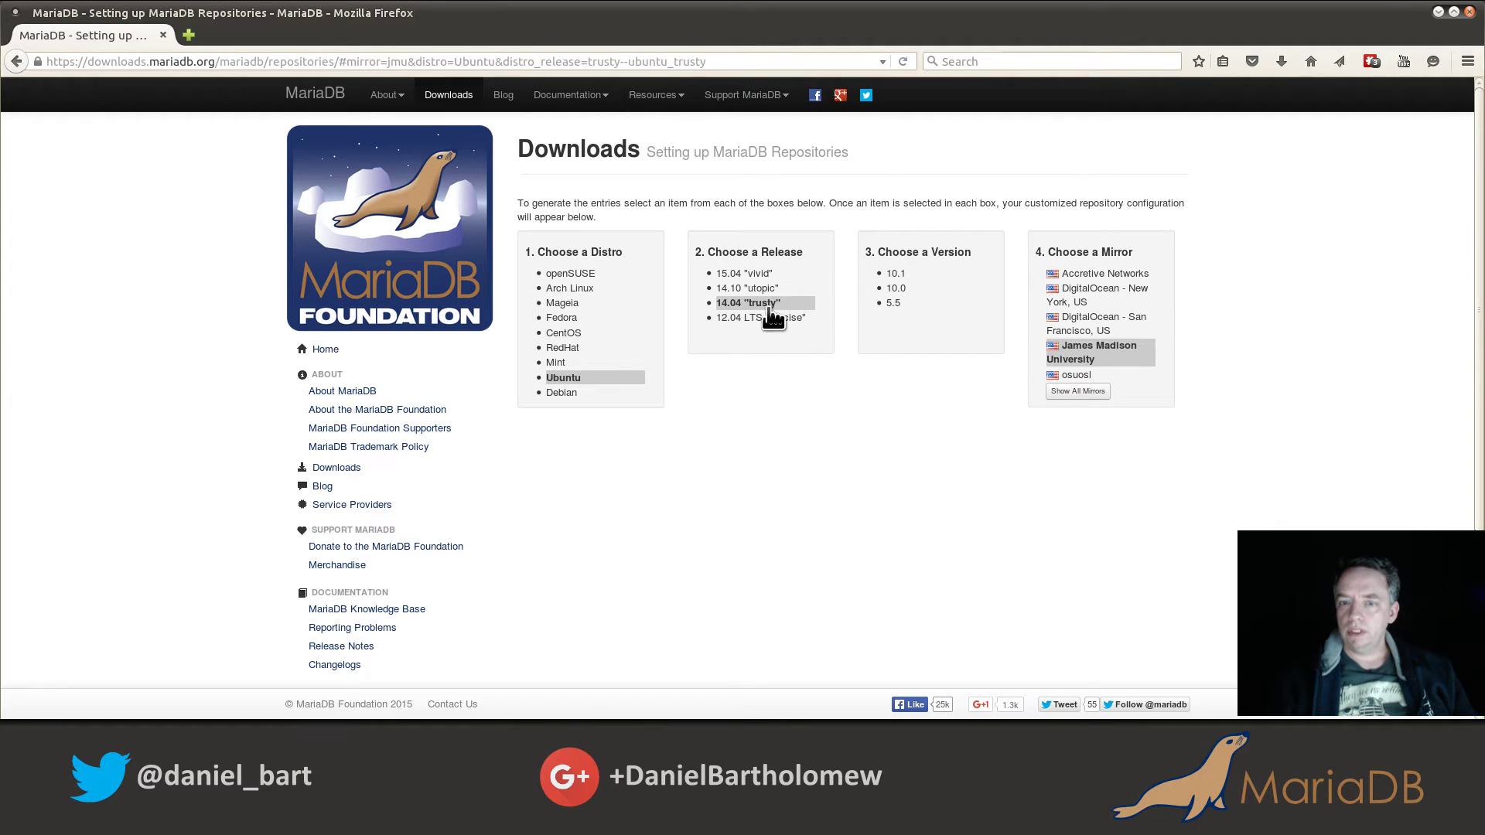
pyautogui.click(893, 274)
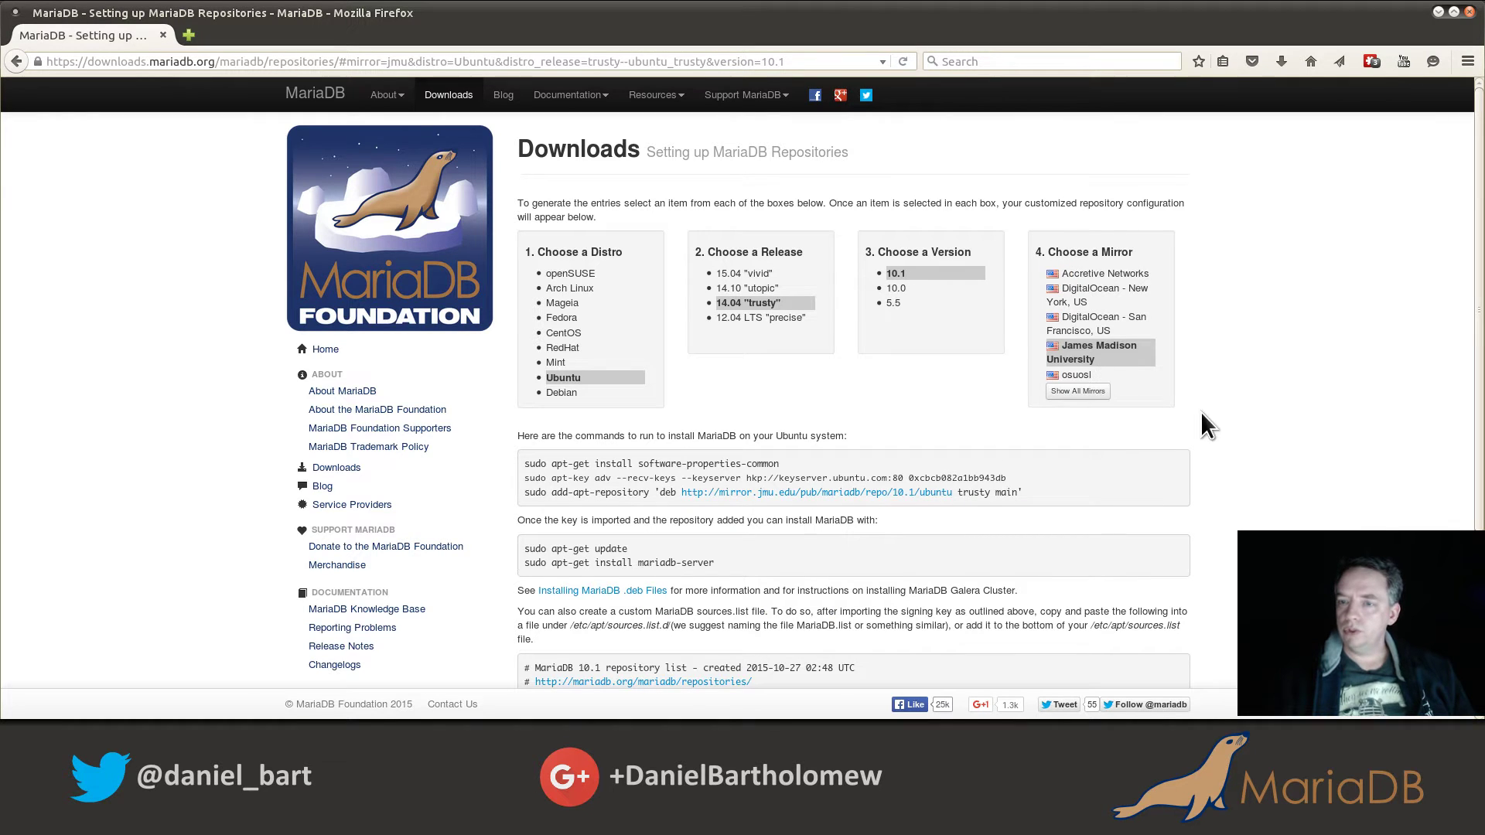
pyautogui.click(1077, 375)
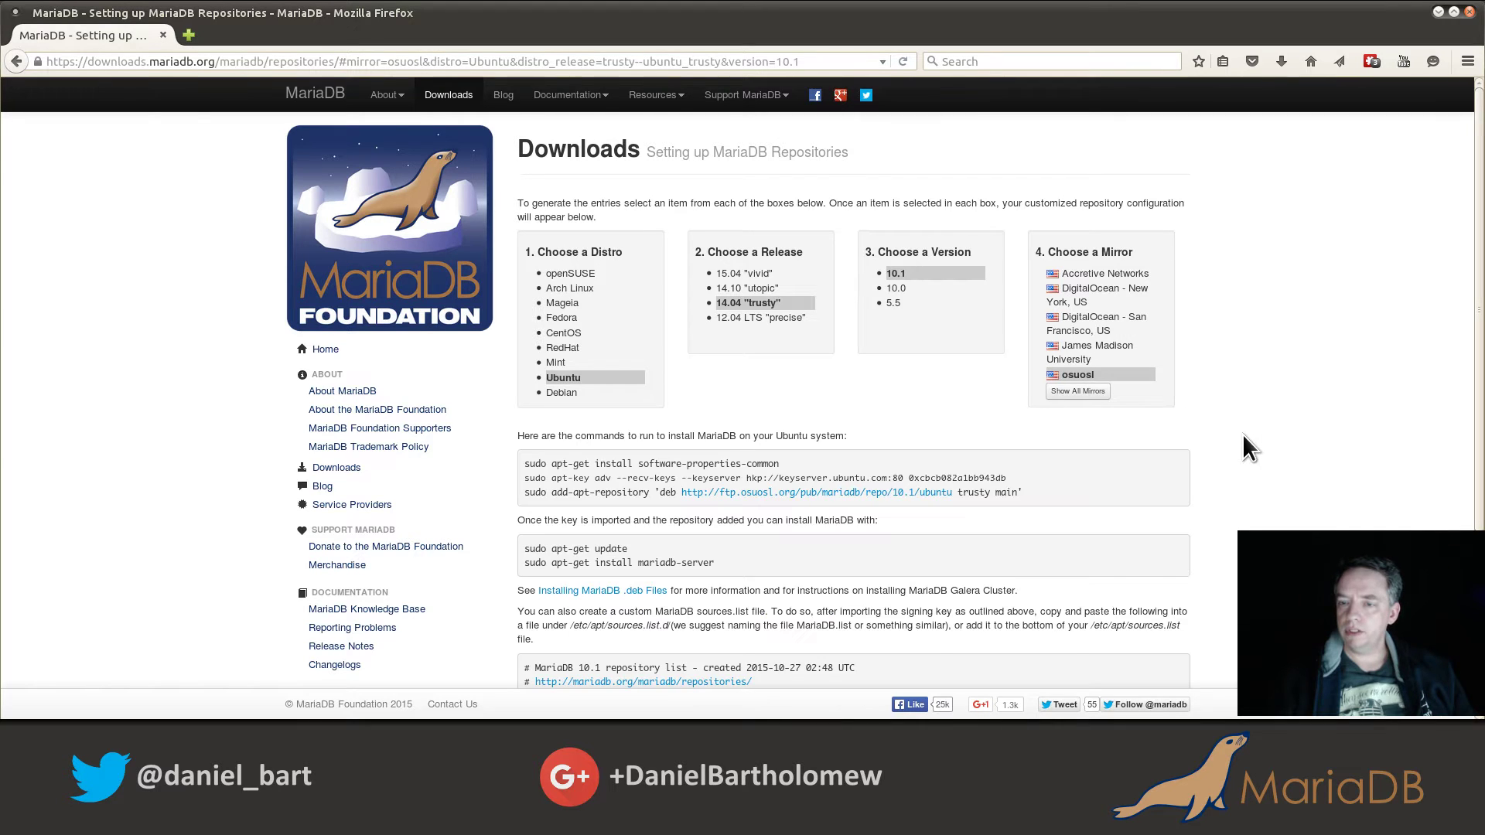
pyautogui.scroll(-2, 1152, 522)
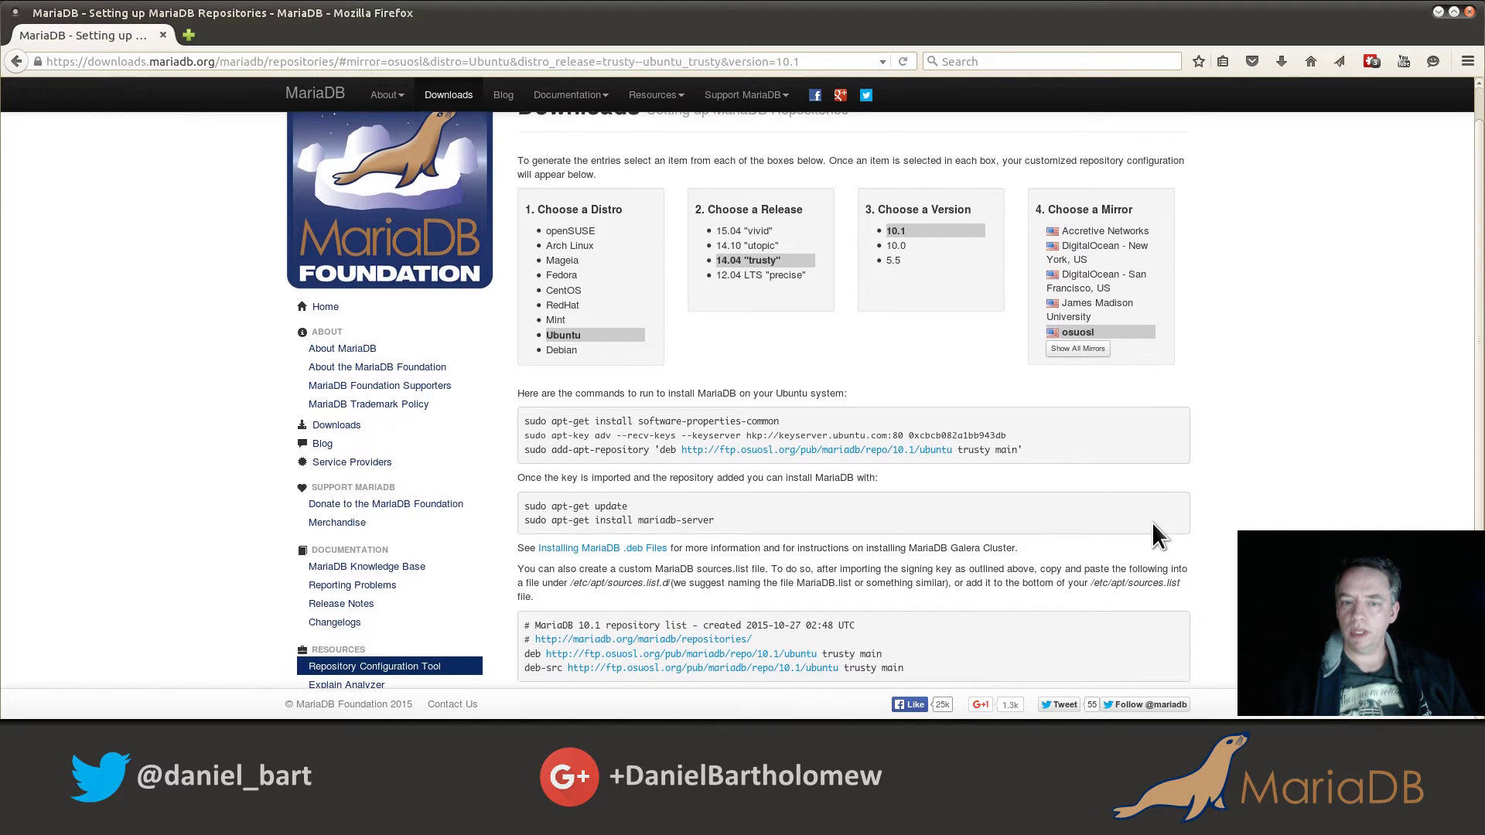
pyautogui.scroll(-4, 1271, 443)
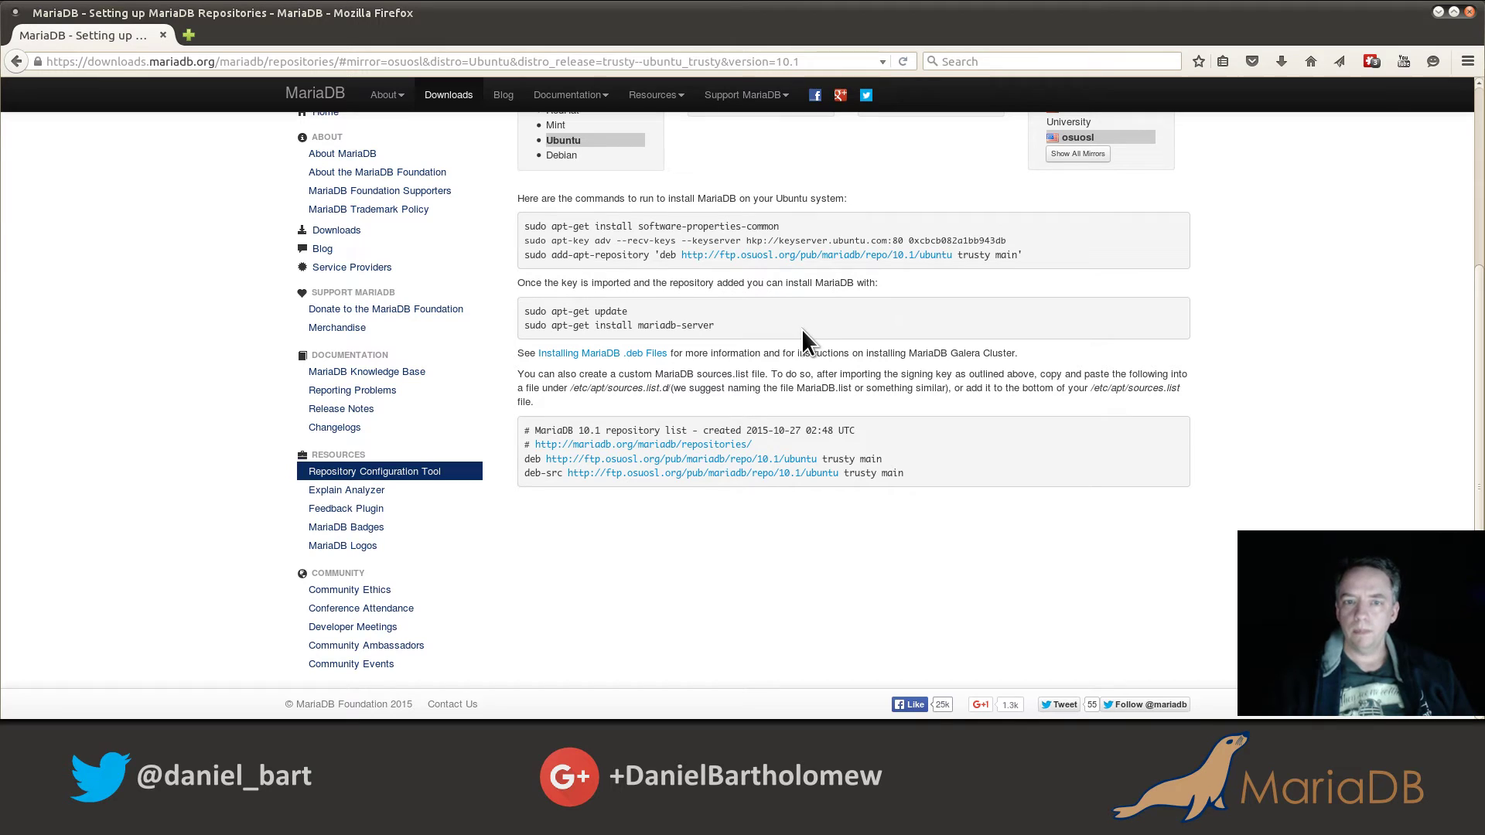
# - Copy the software-properties-common install command from the MariaDB page and run it in the terminal
pyautogui.tripleClick(571, 228)
pyautogui.hotkey('ctrl', 'c')
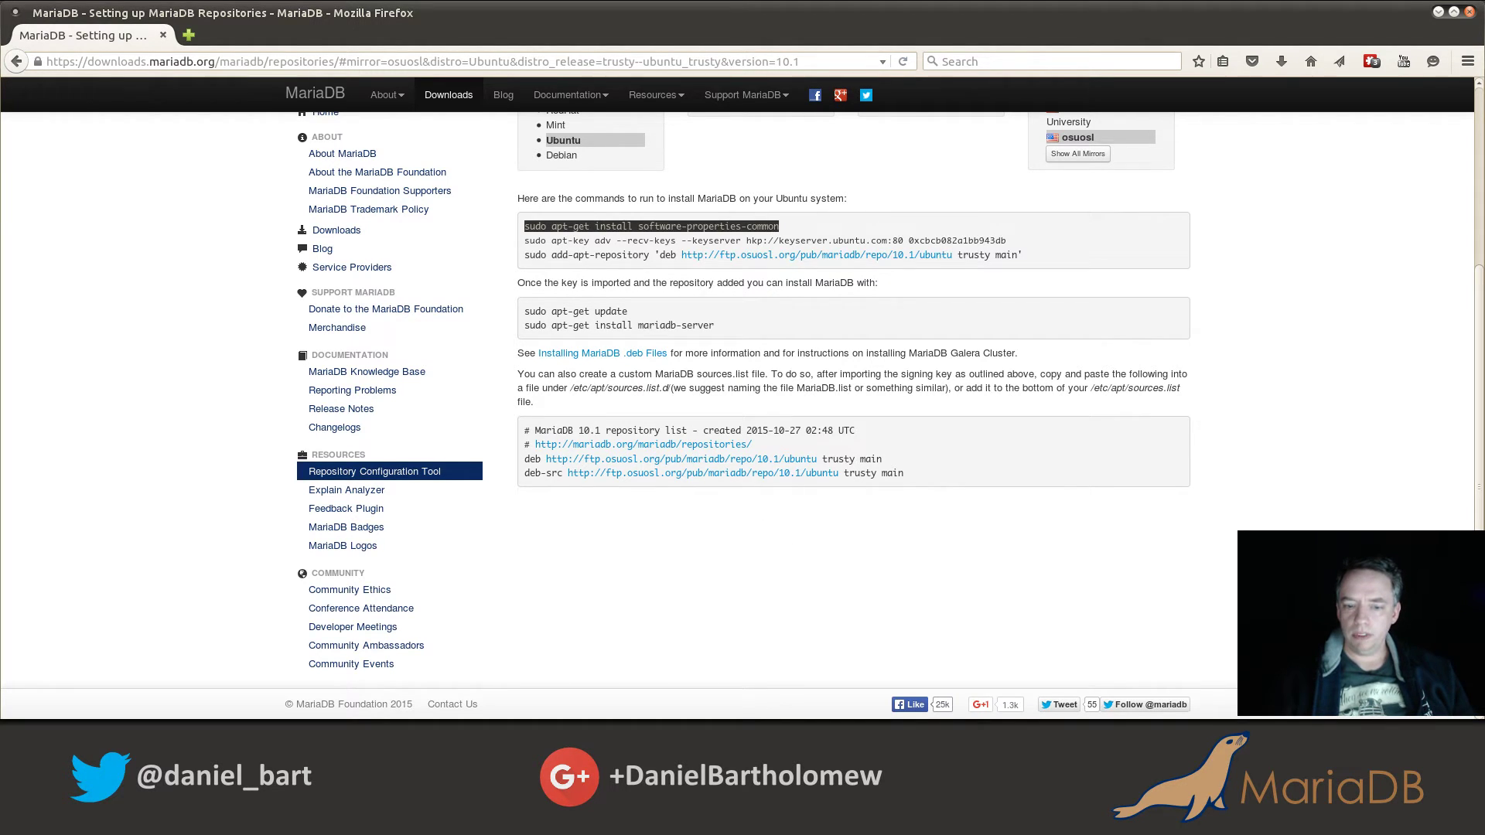
pyautogui.hotkey('alt', 'Tab')
pyautogui.middleClick(478, 441)
pyautogui.press('Return')
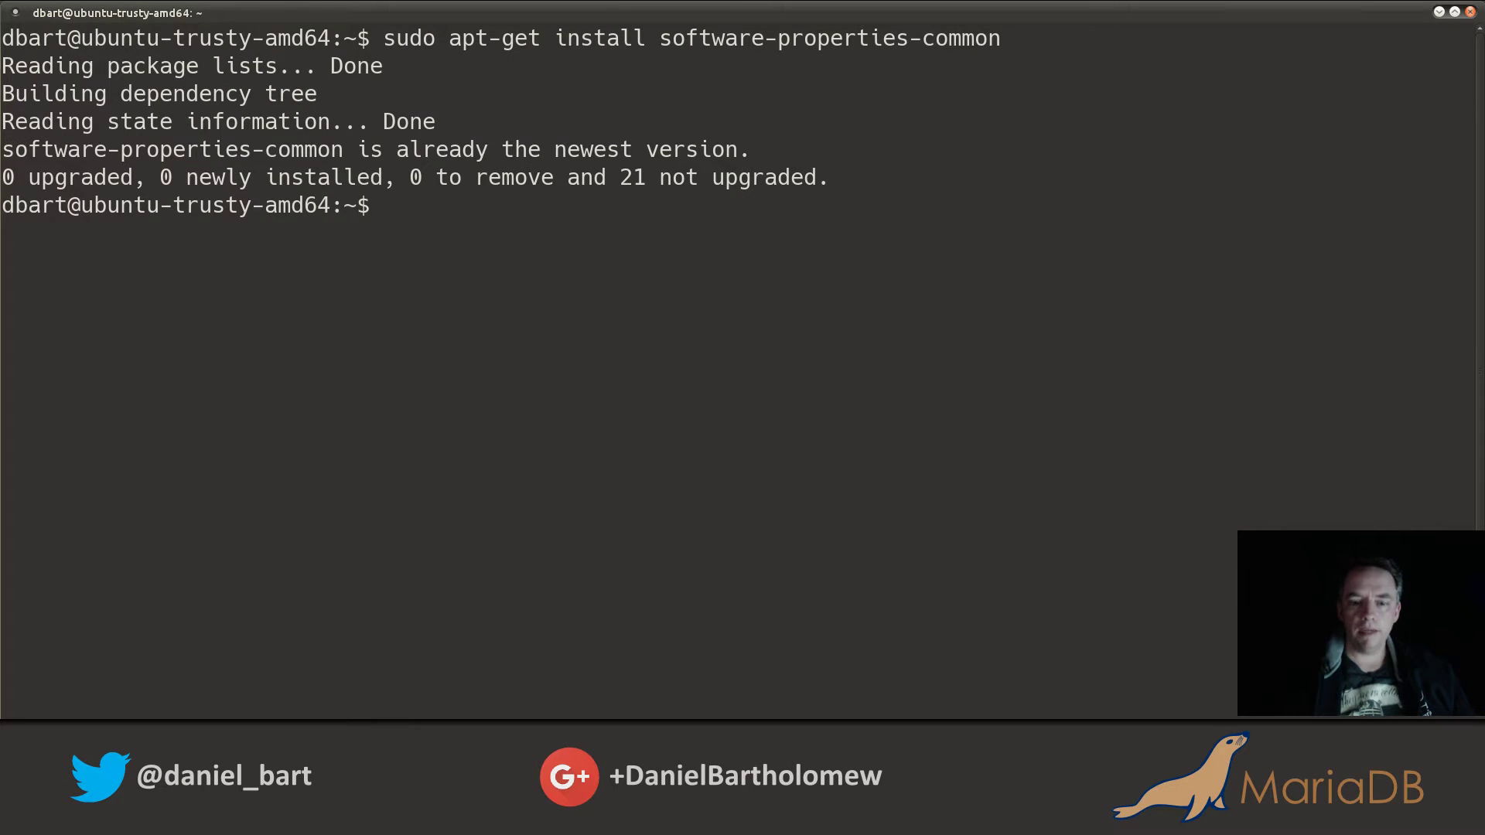
# - Import the MariaDB repository signing key with the page's apt-key command
pyautogui.hotkey('alt', 'Tab')
pyautogui.tripleClick(570, 240)
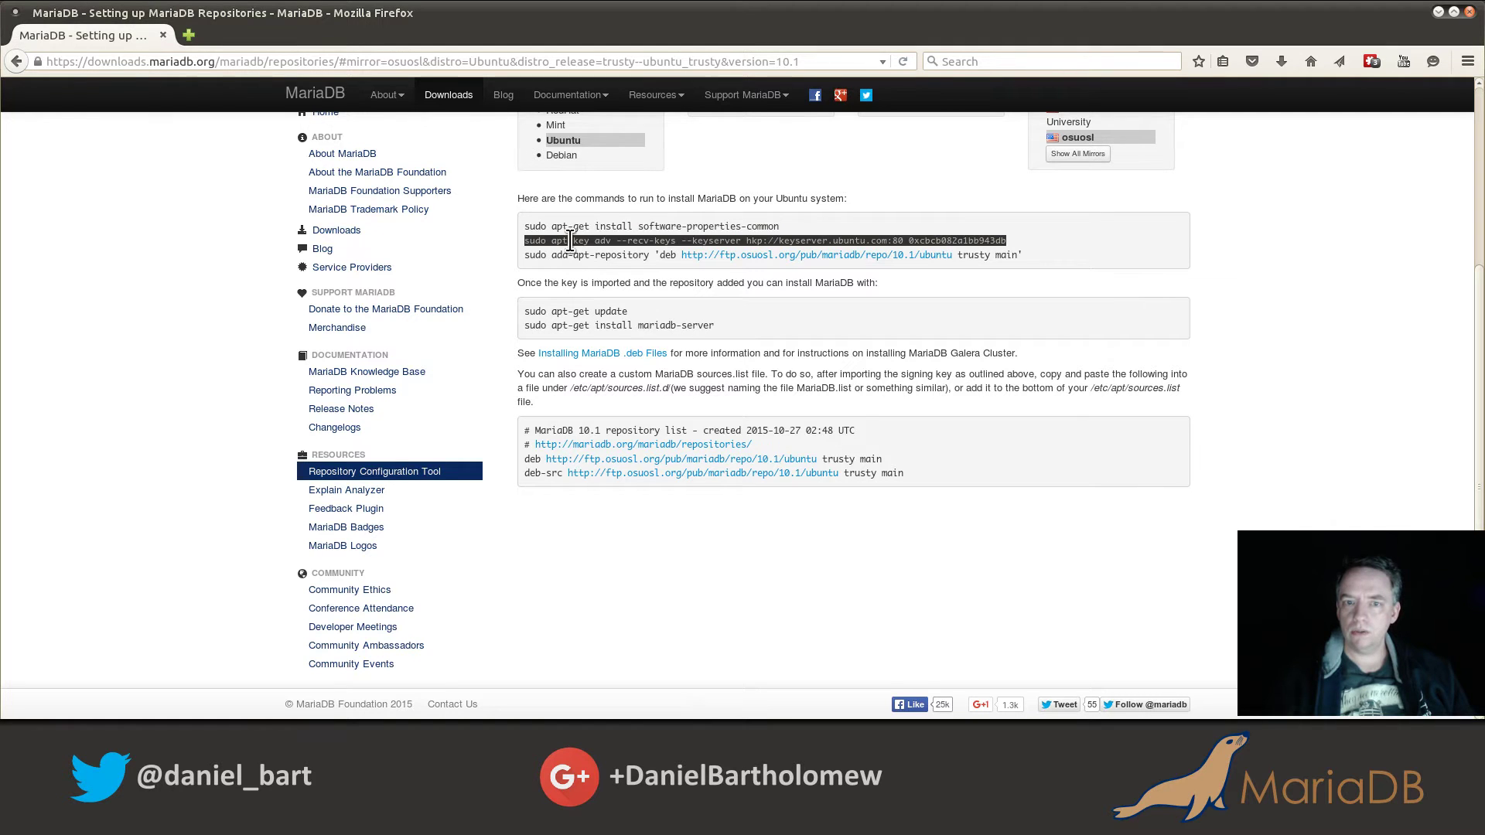
pyautogui.hotkey('alt', 'Tab')
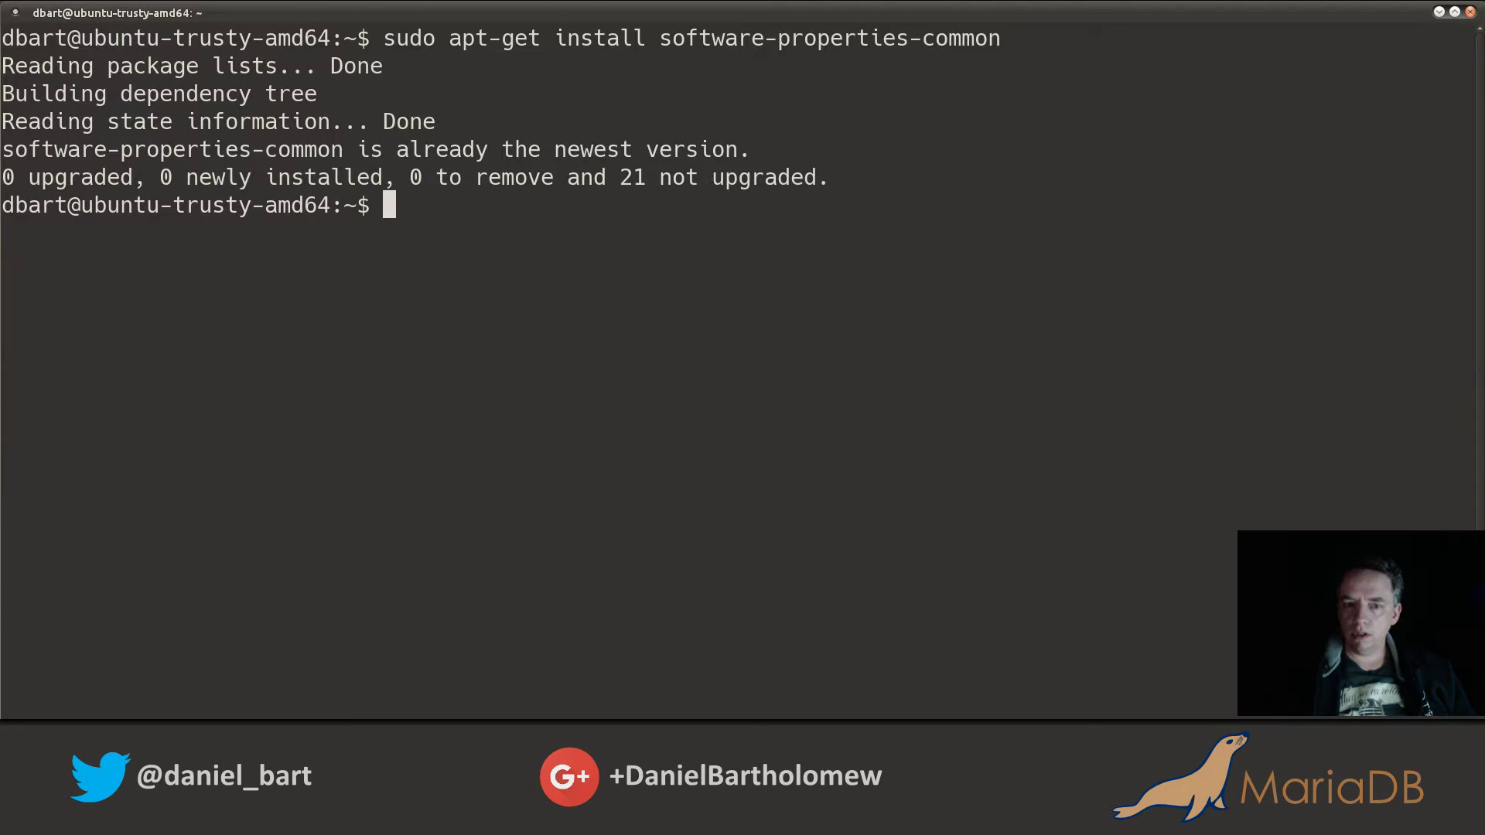
pyautogui.middleClick(441, 554)
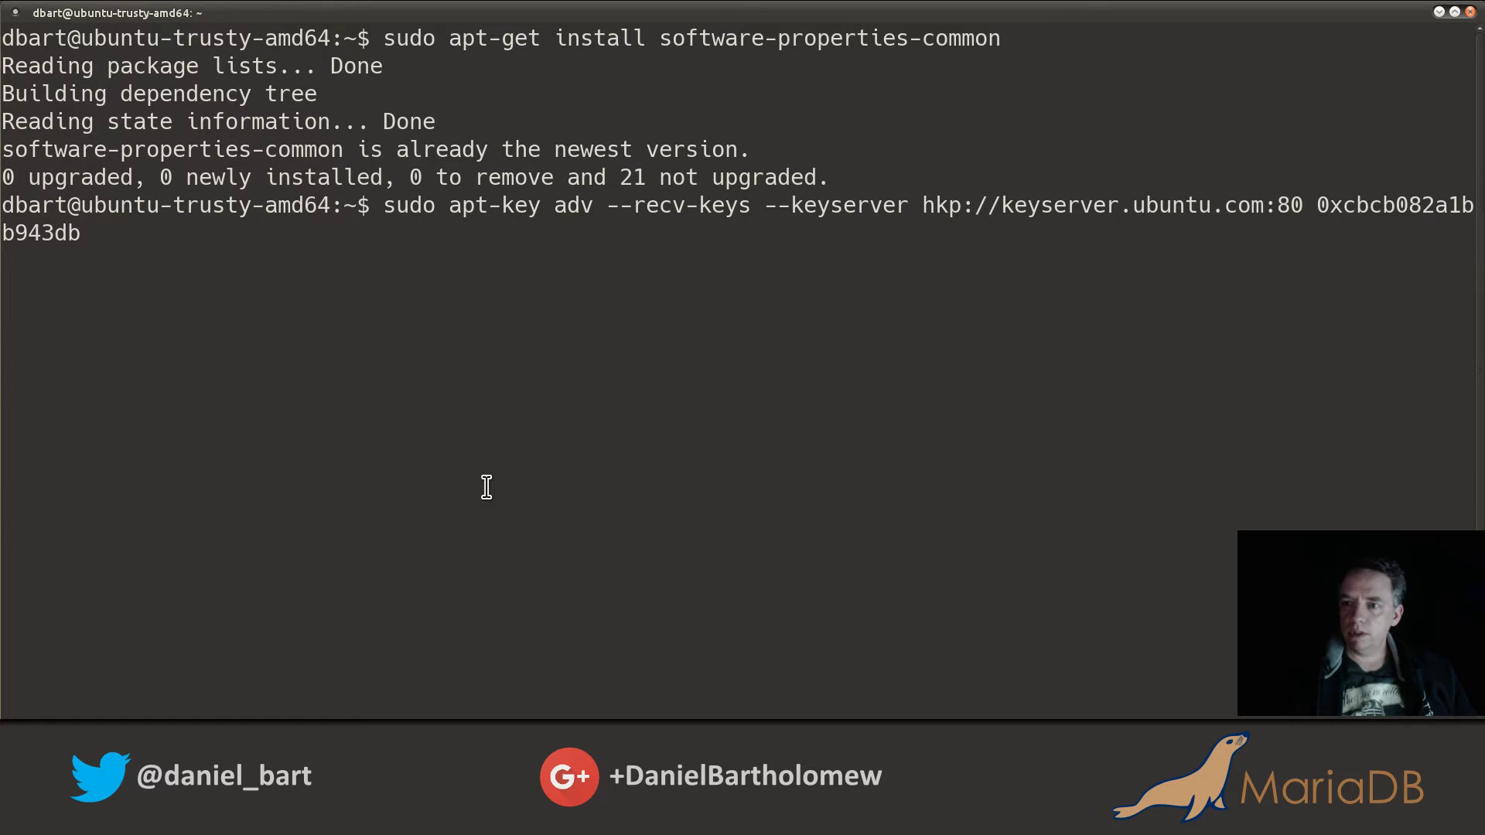
pyautogui.press('Return')
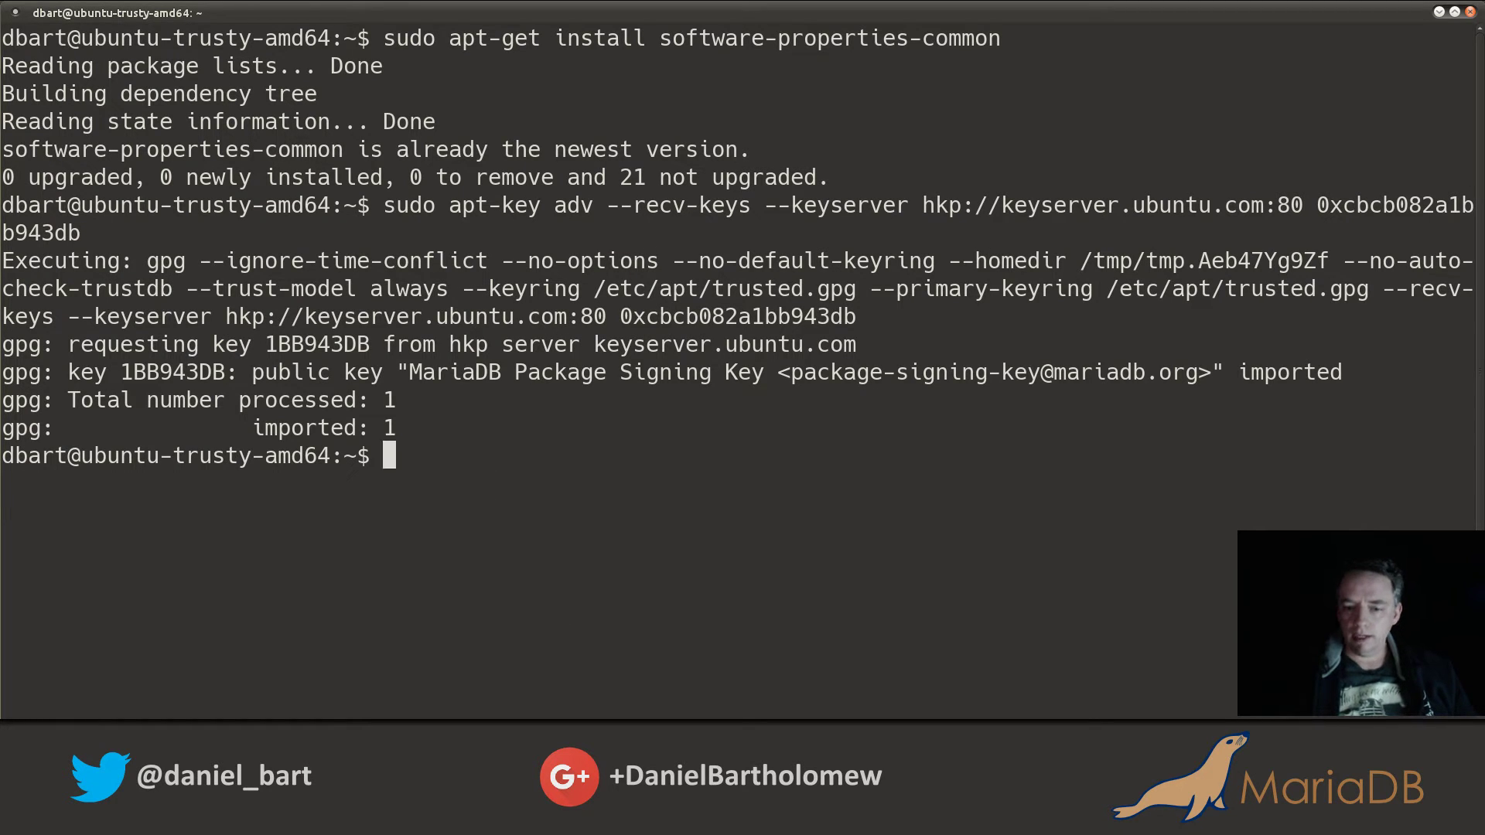
# - Add the MariaDB 10.1 osuosl repository with the page's add-apt-repository command
pyautogui.hotkey('alt', 'Tab')
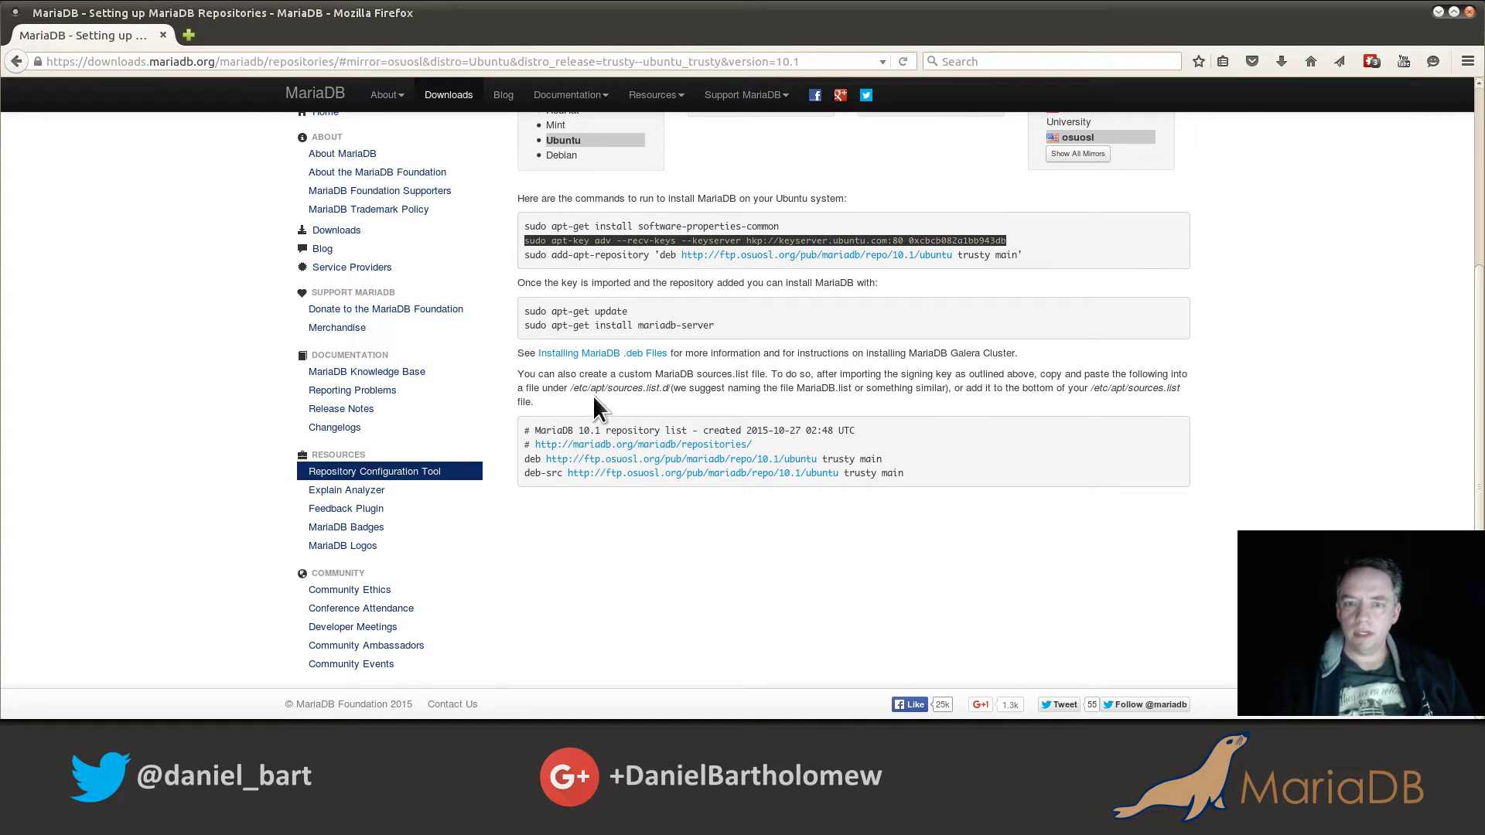
pyautogui.tripleClick(582, 255)
pyautogui.hotkey('ctrl', 'c')
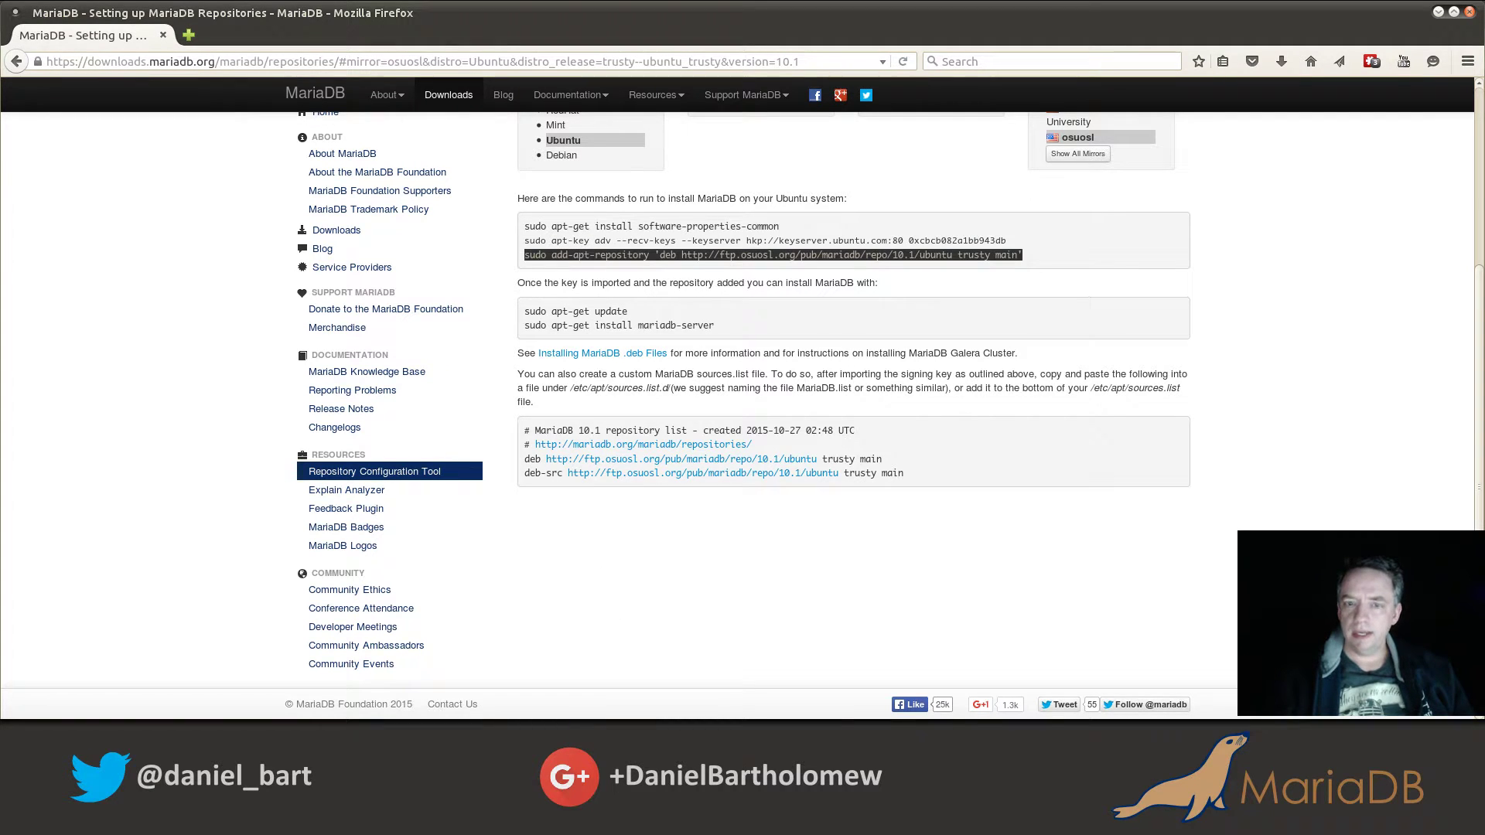
pyautogui.hotkey('alt', 'Tab')
pyautogui.middleClick(575, 522)
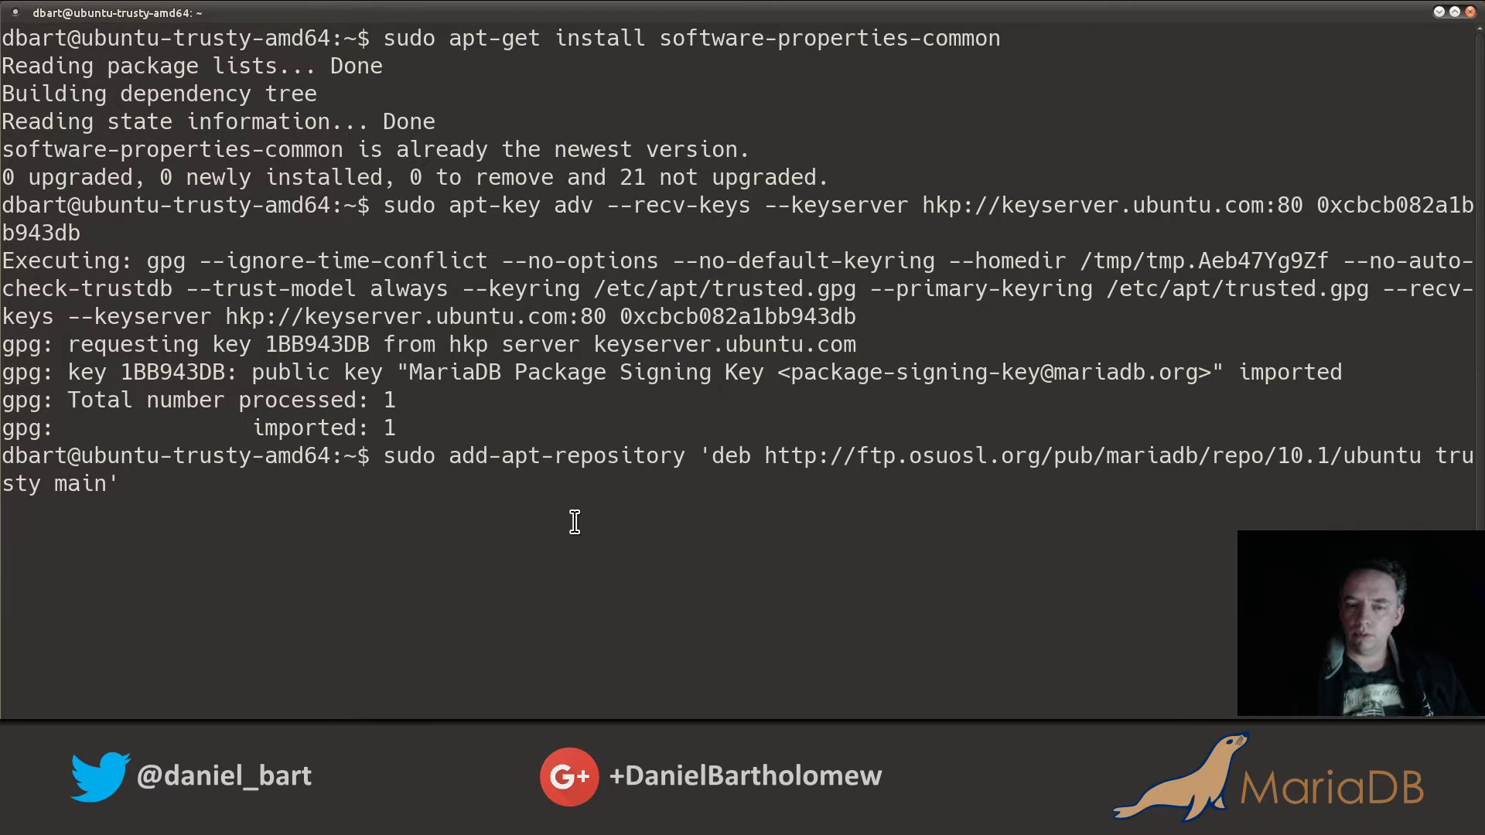
pyautogui.press('Return')
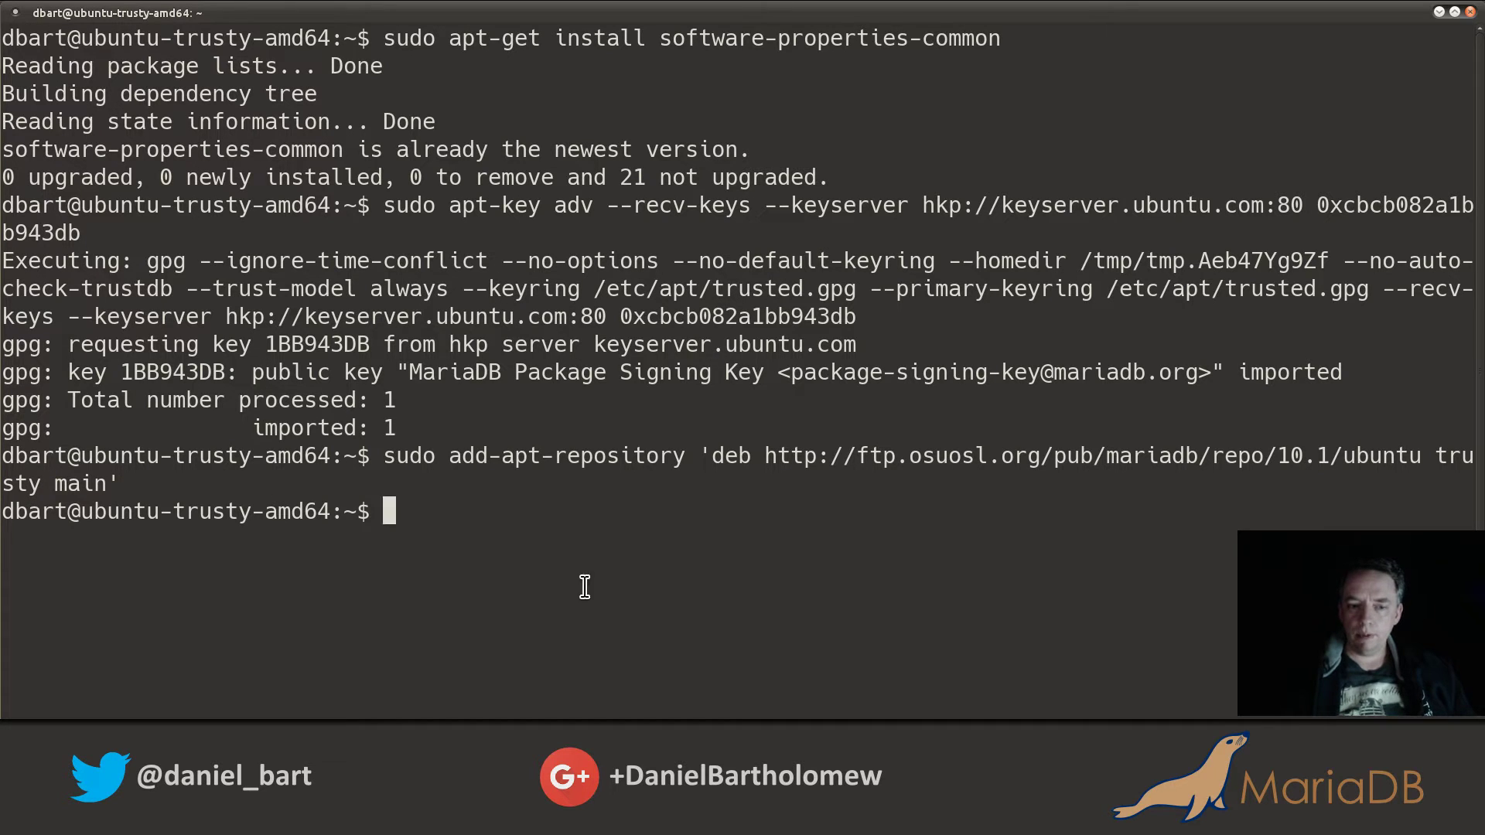
pyautogui.hotkey('alt', 'Tab')
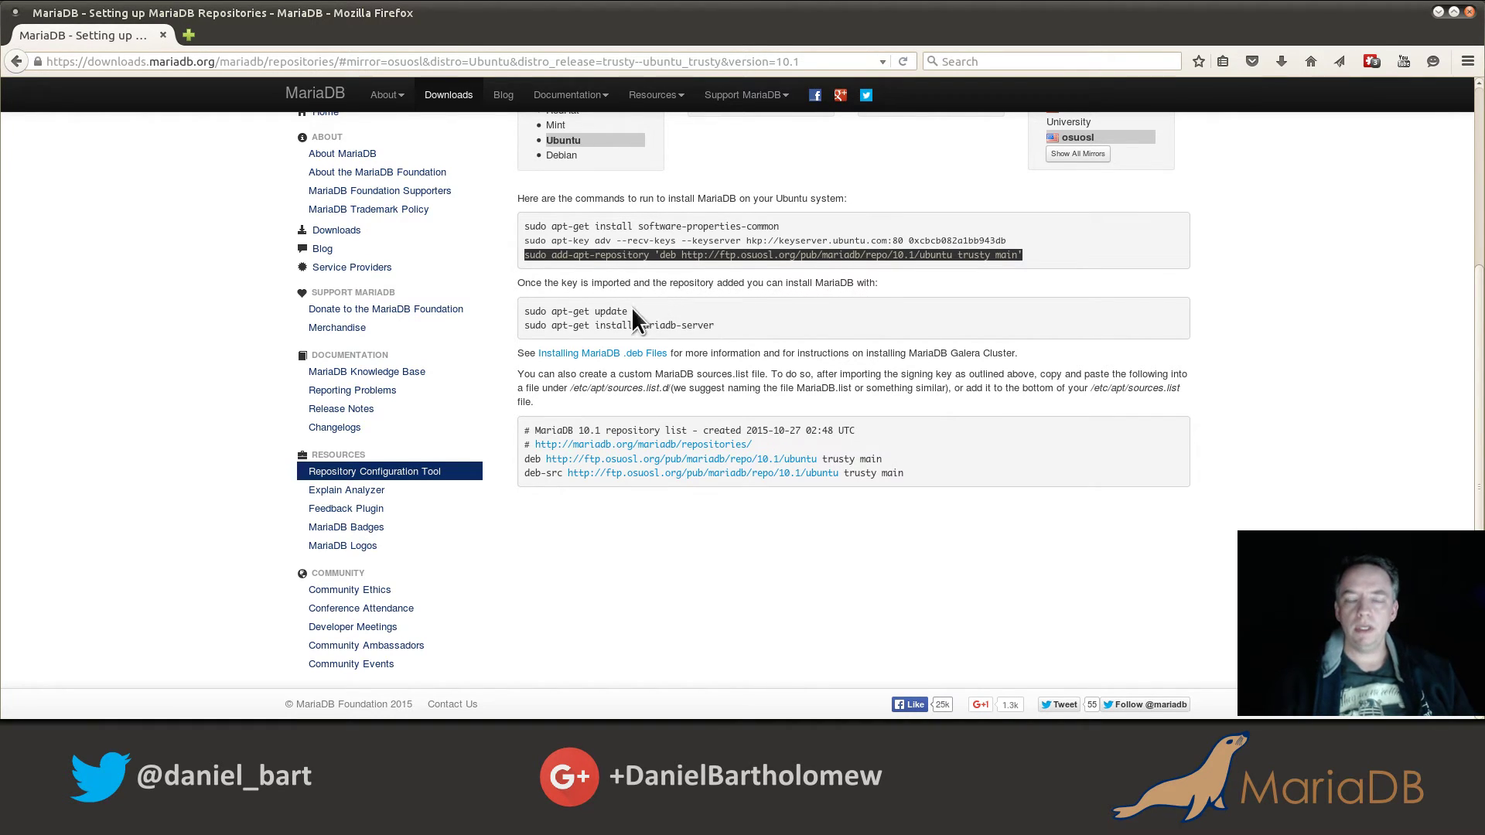
# - Refresh the package lists by running 'sudo apt-get update' from the MariaDB page
pyautogui.tripleClick(535, 311)
pyautogui.hotkey('ctrl', 'c')
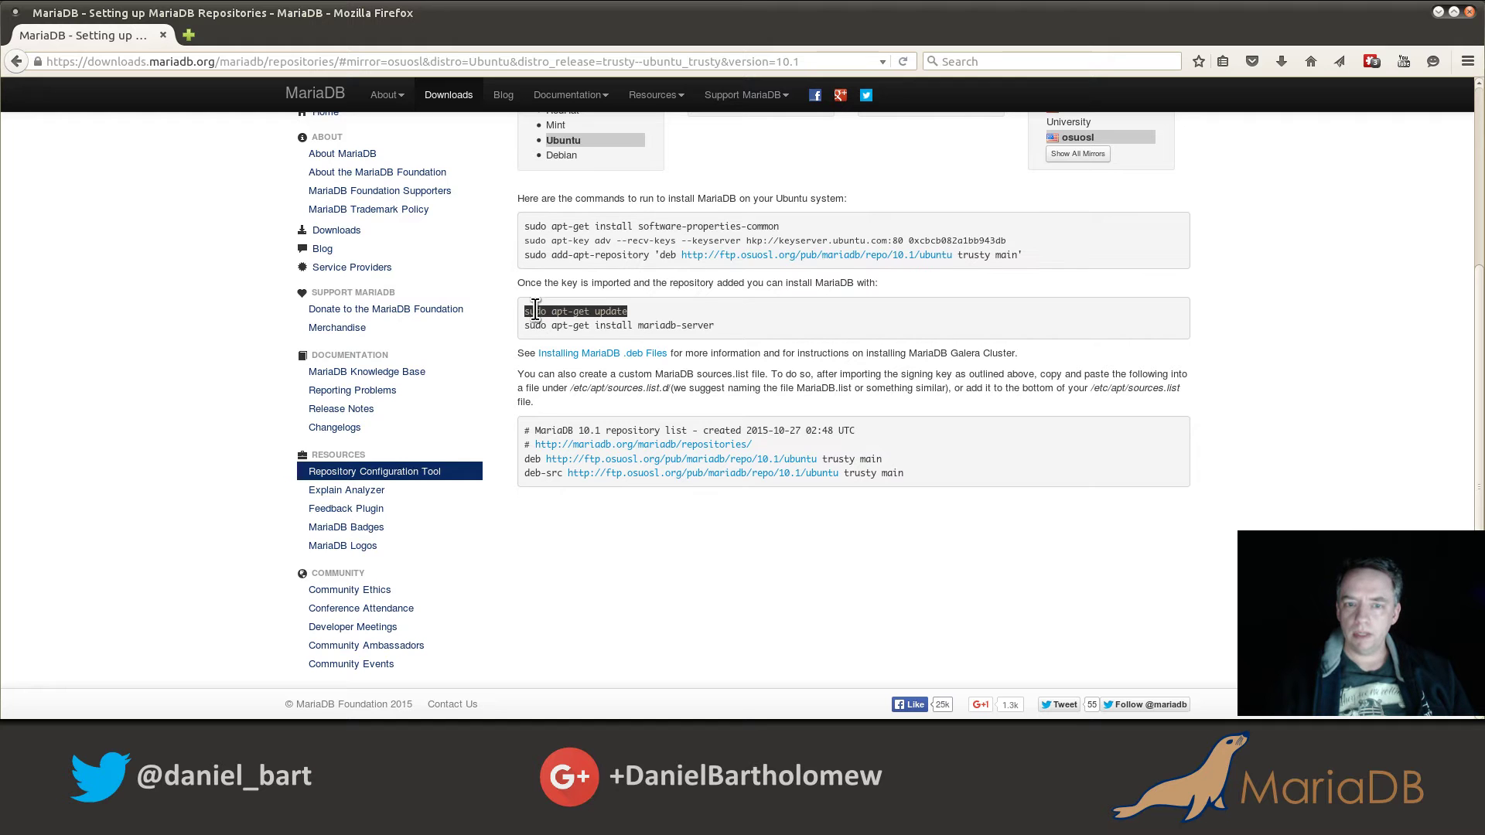
pyautogui.hotkey('alt', 'Tab')
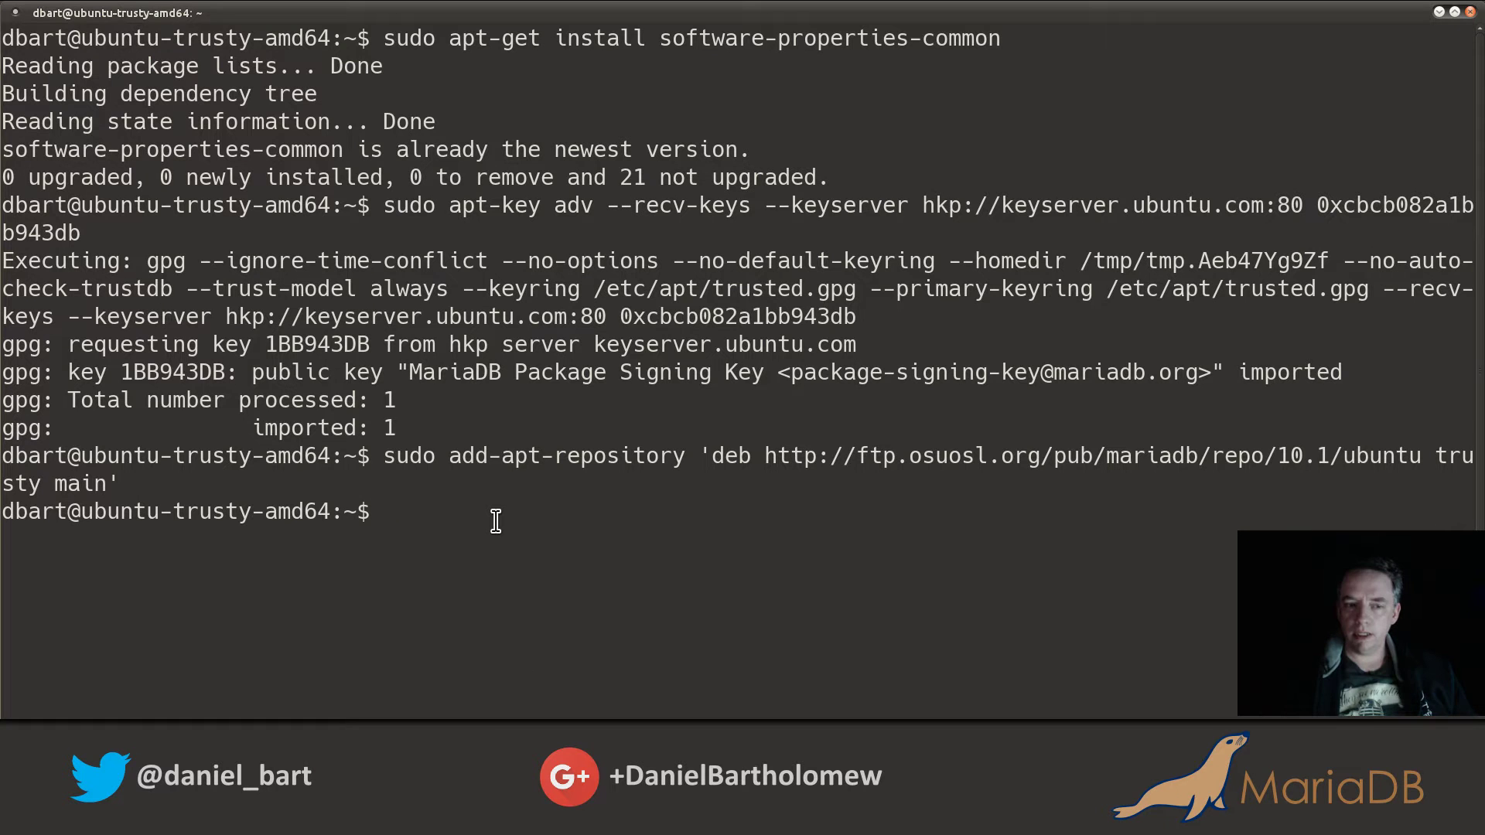
pyautogui.hotkey('ctrl', 'shift', 'v')
pyautogui.press('Return')
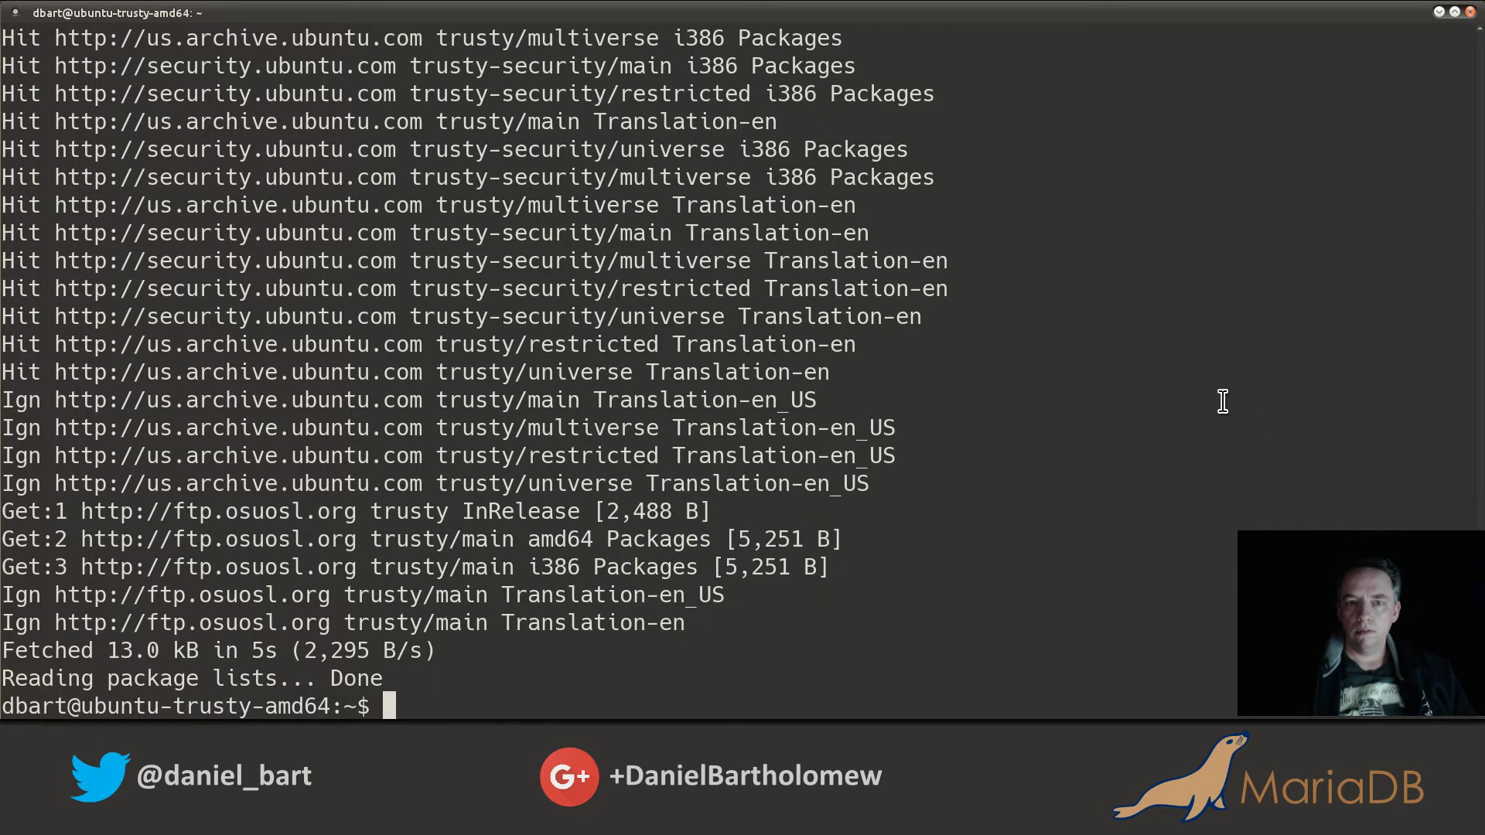
# - Run 'sudo apt-get install mariadb-server' copied from the repository instructions
pyautogui.hotkey('alt', 'Tab')
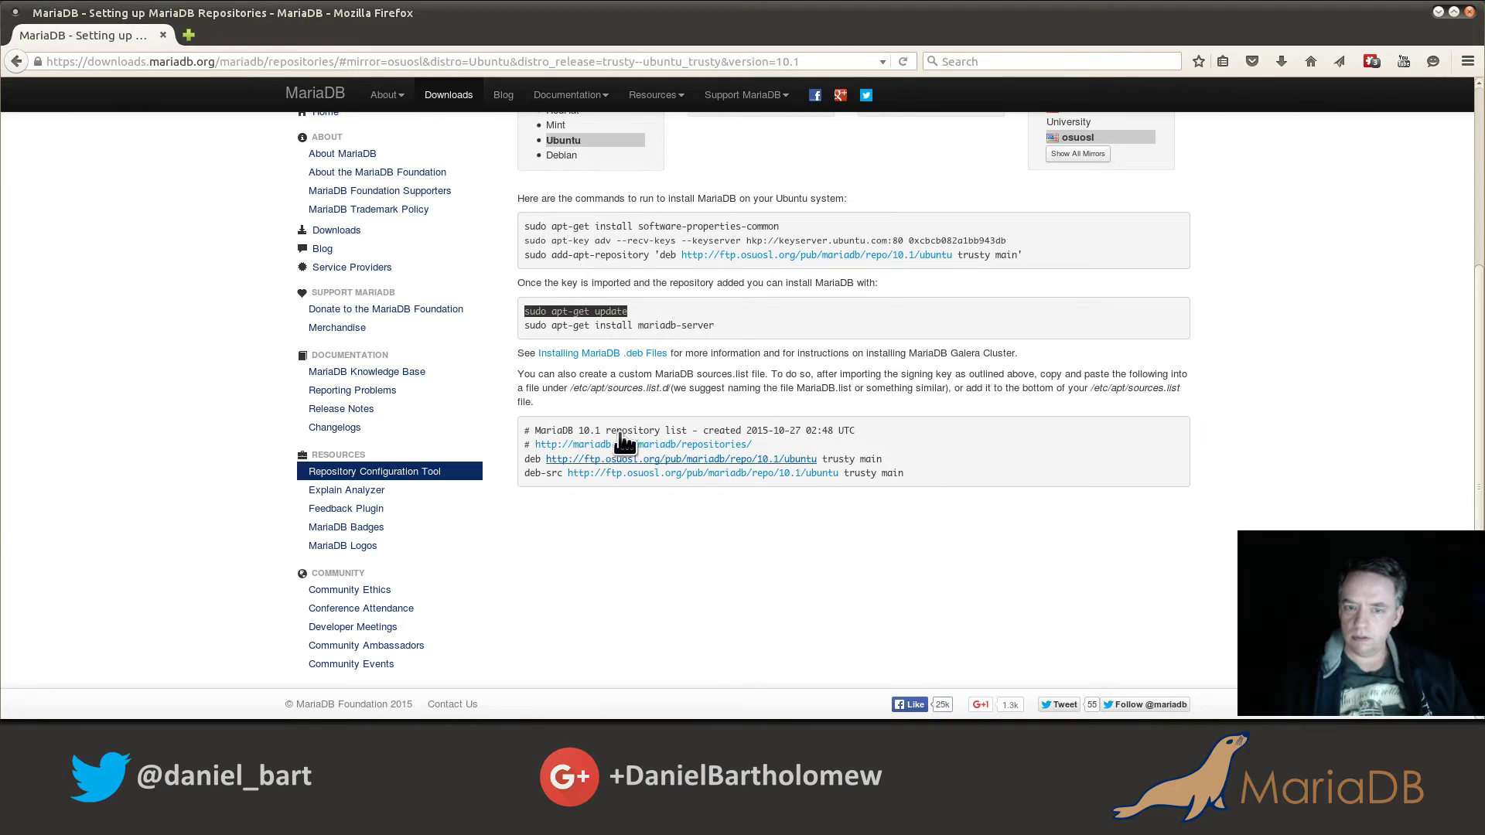
pyautogui.tripleClick(594, 325)
pyautogui.hotkey('ctrl', 'c')
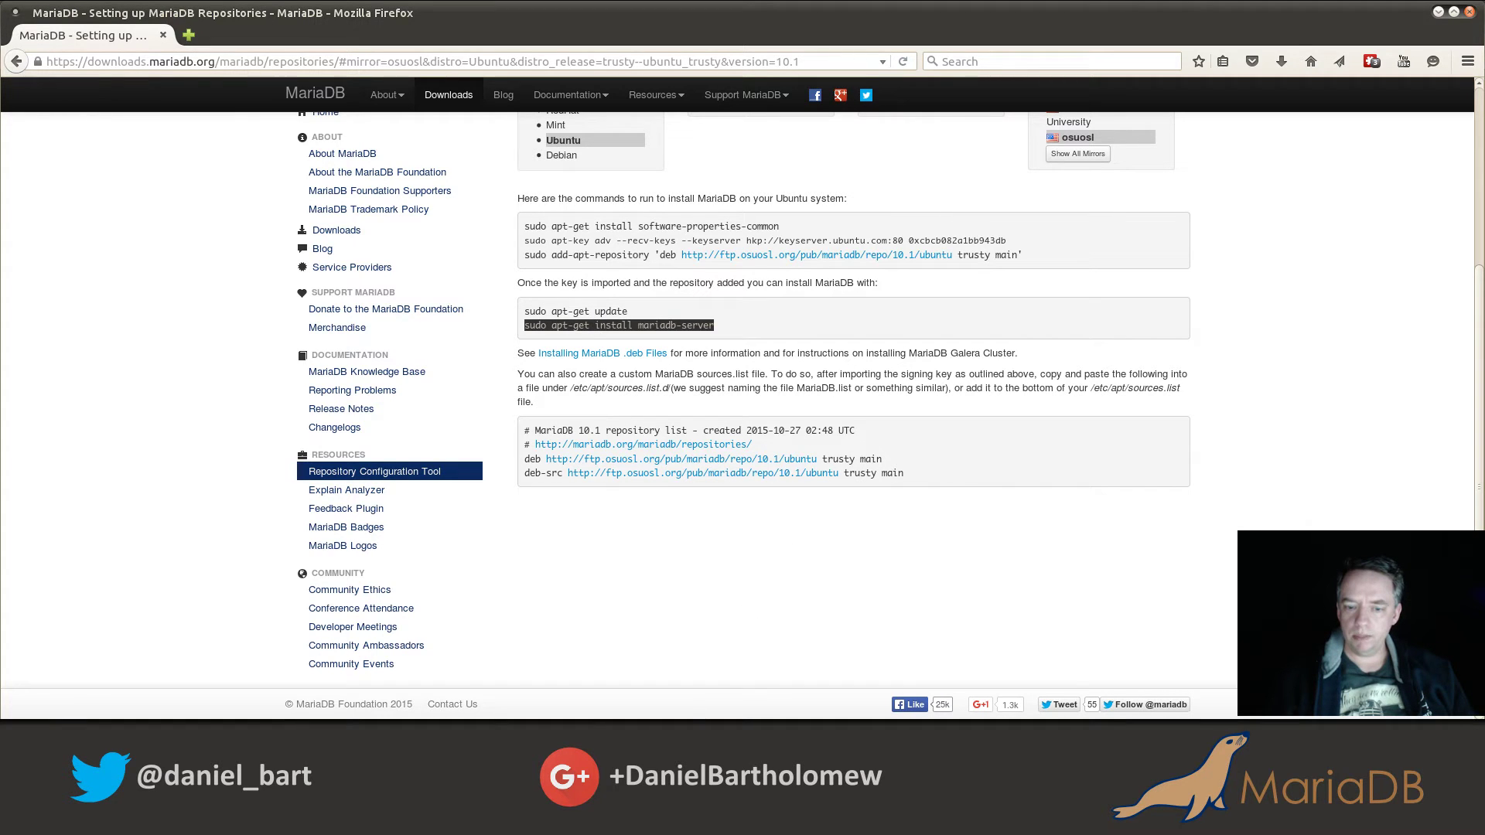
pyautogui.hotkey('alt', 'Tab')
pyautogui.middleClick(661, 589)
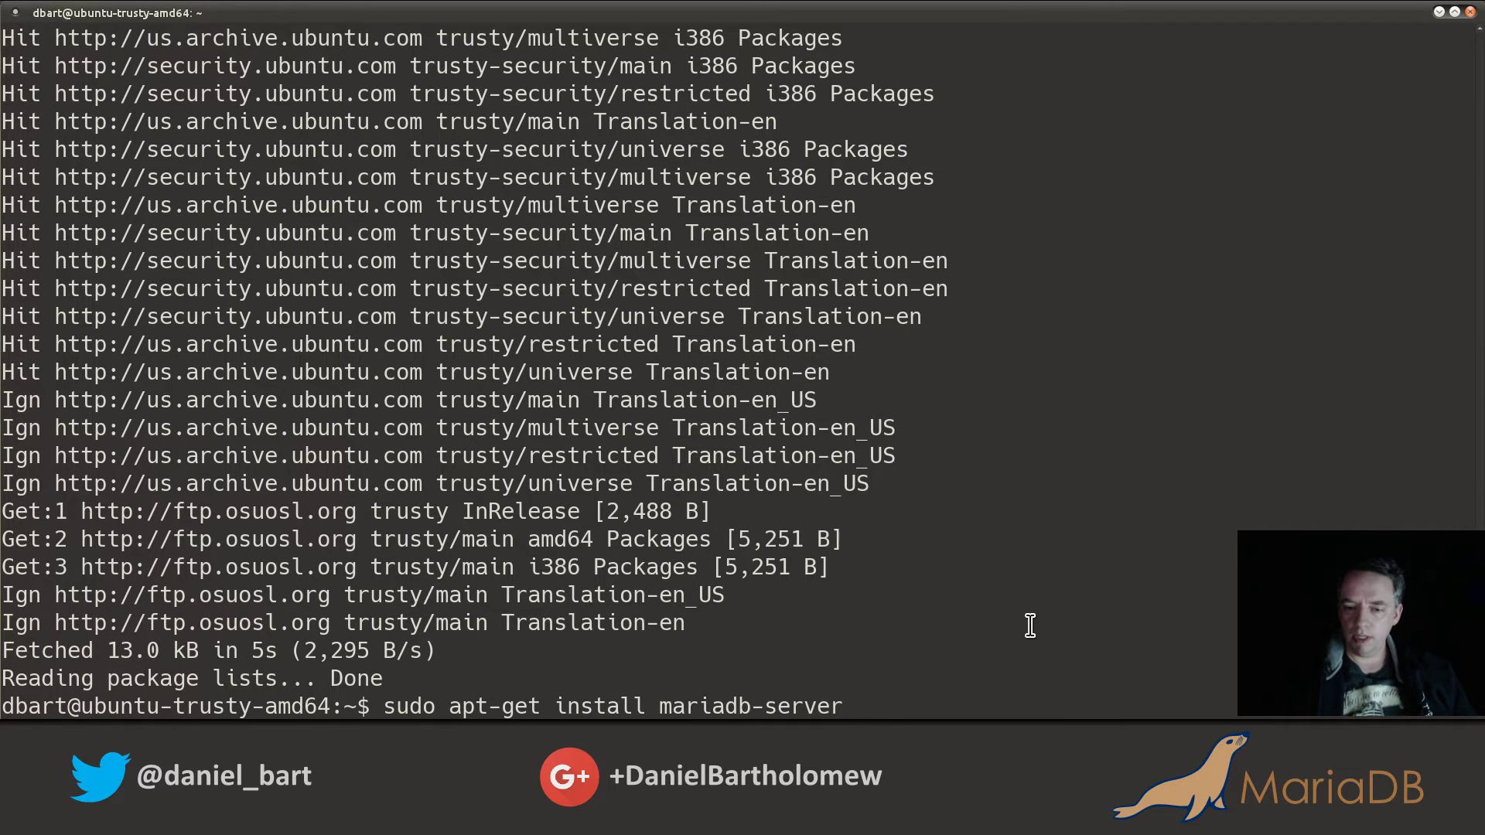
pyautogui.press('Return')
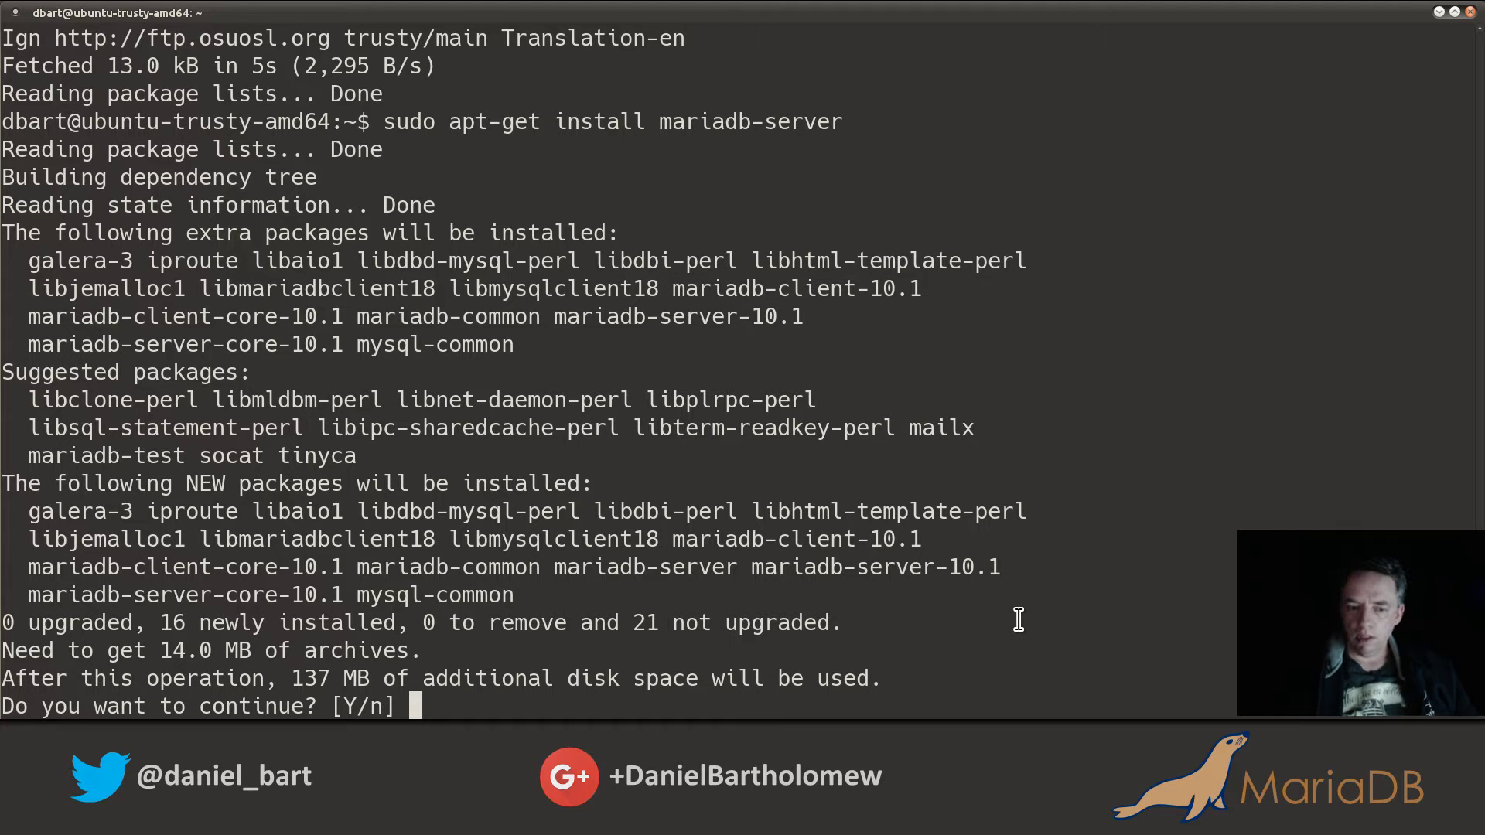
# - Answer y to the [Y/n] prompt to install the 16 new MariaDB packages
pyautogui.write('y')
pyautogui.press('Return')
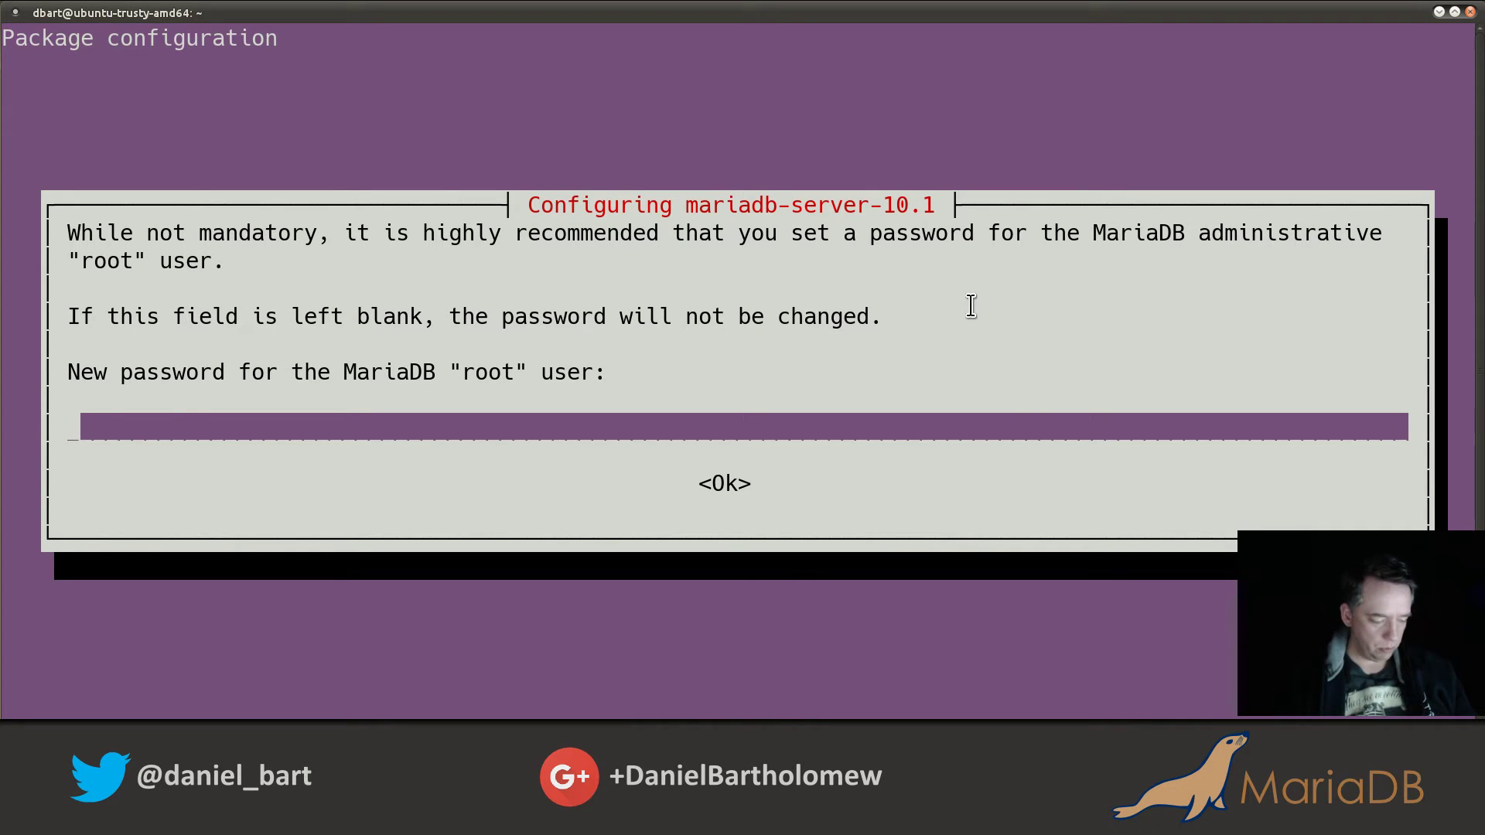
# - Enter the new MariaDB root password, then repeat it in the confirmation dialog
pyautogui.write('********')
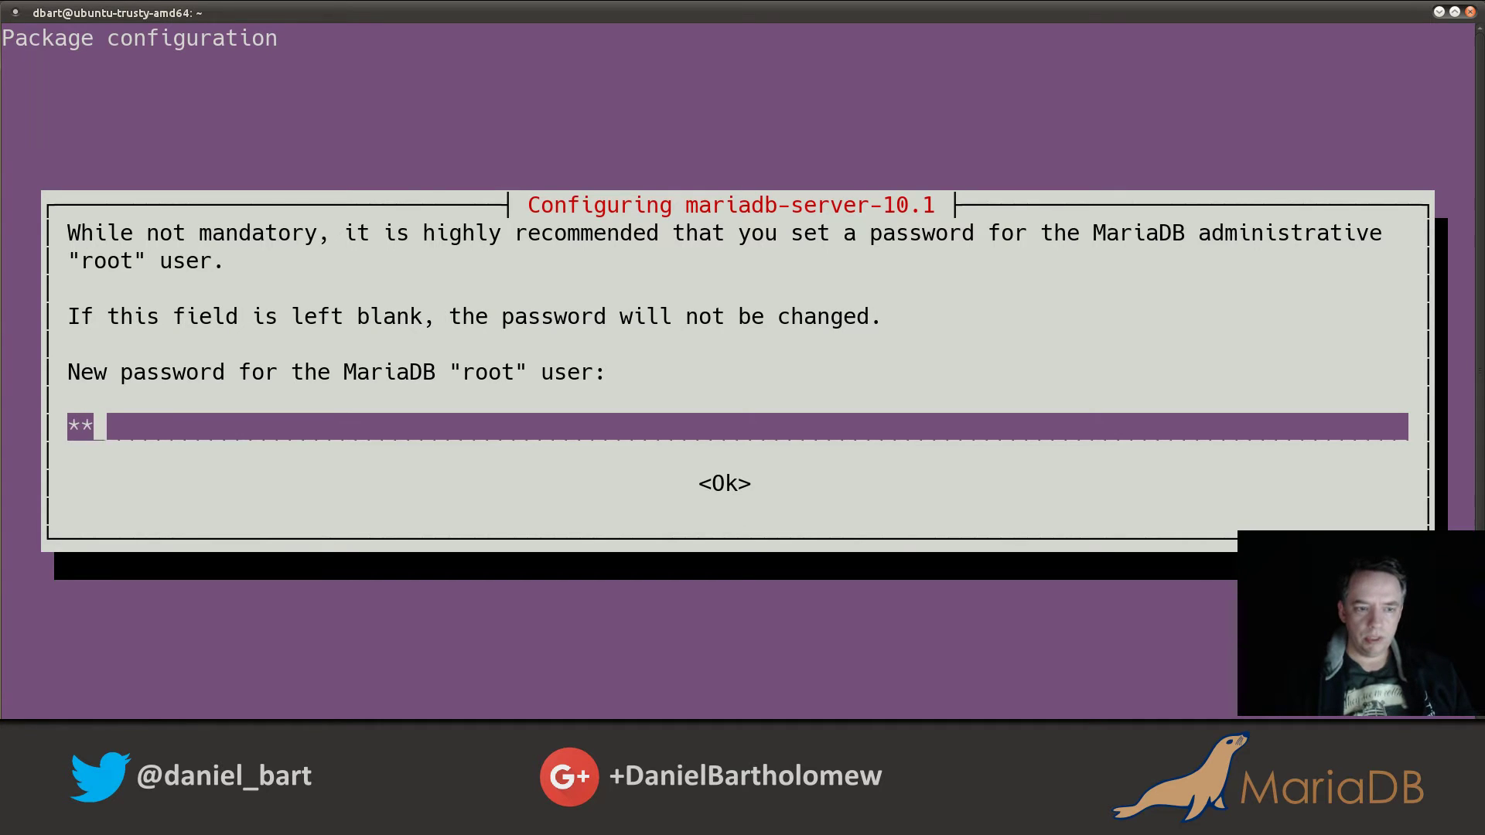
pyautogui.press('Return')
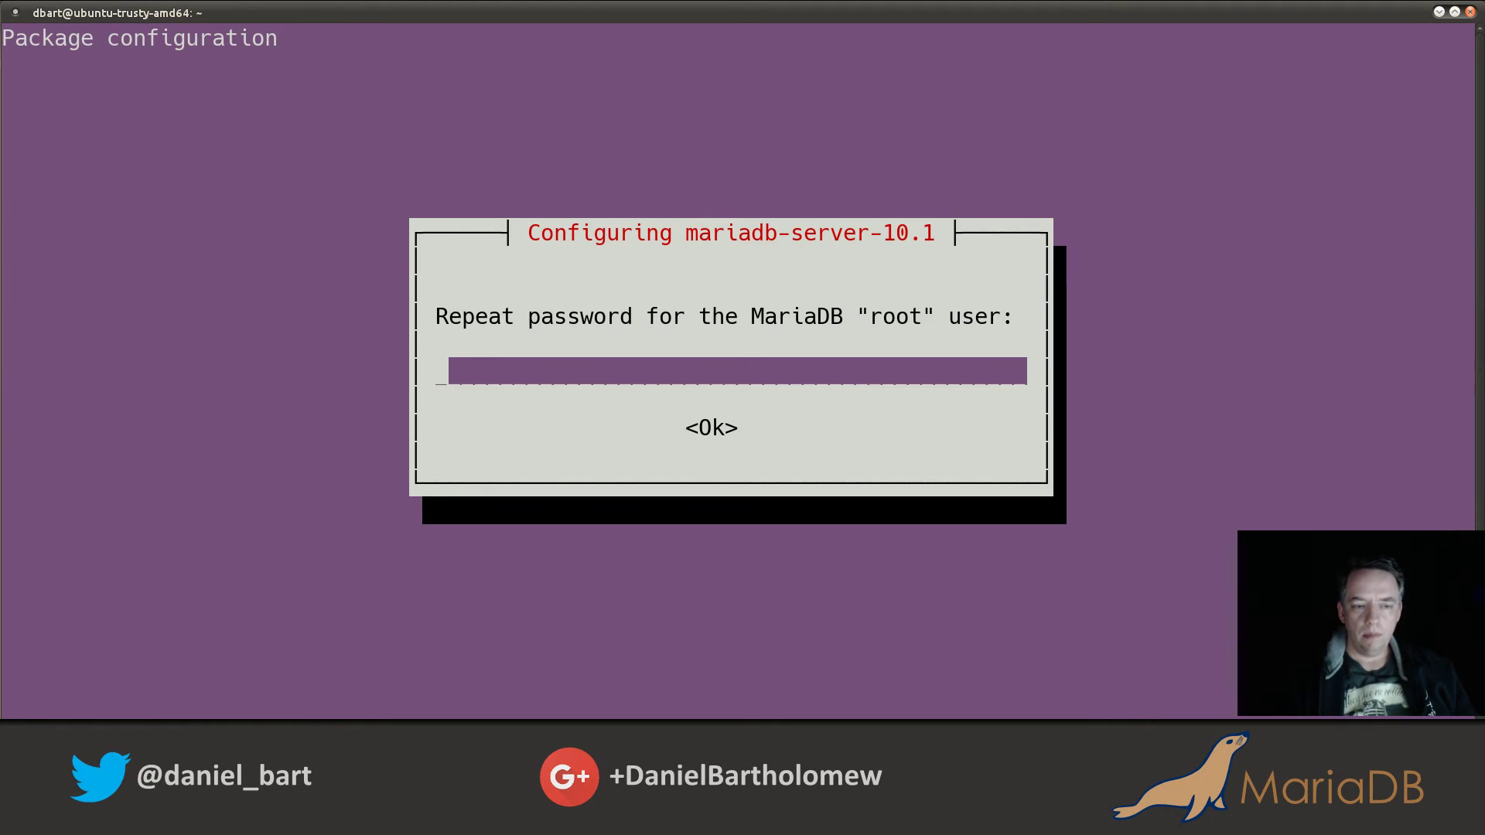
pyautogui.write('********')
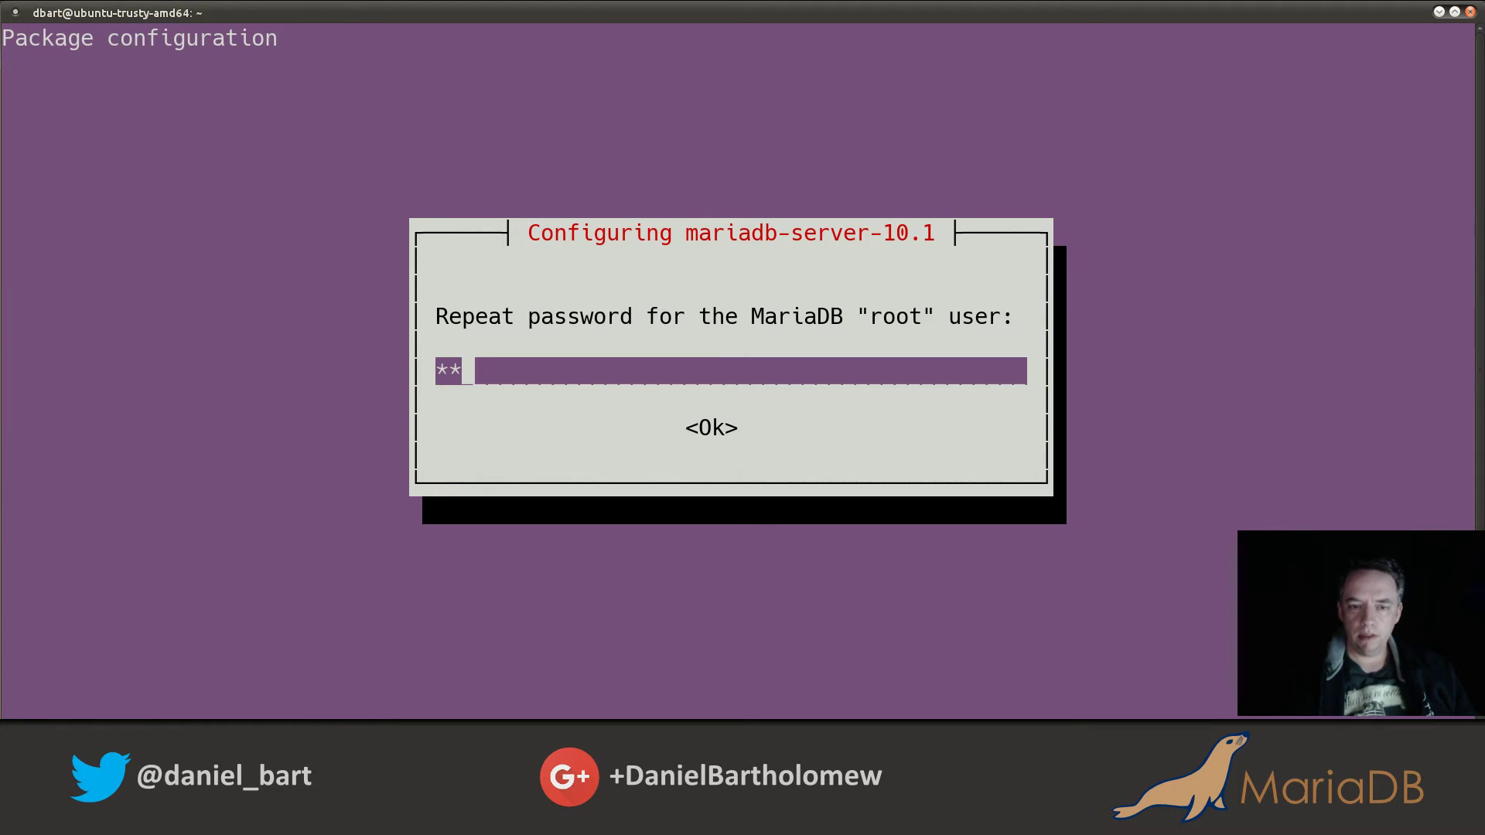
pyautogui.press('Return')
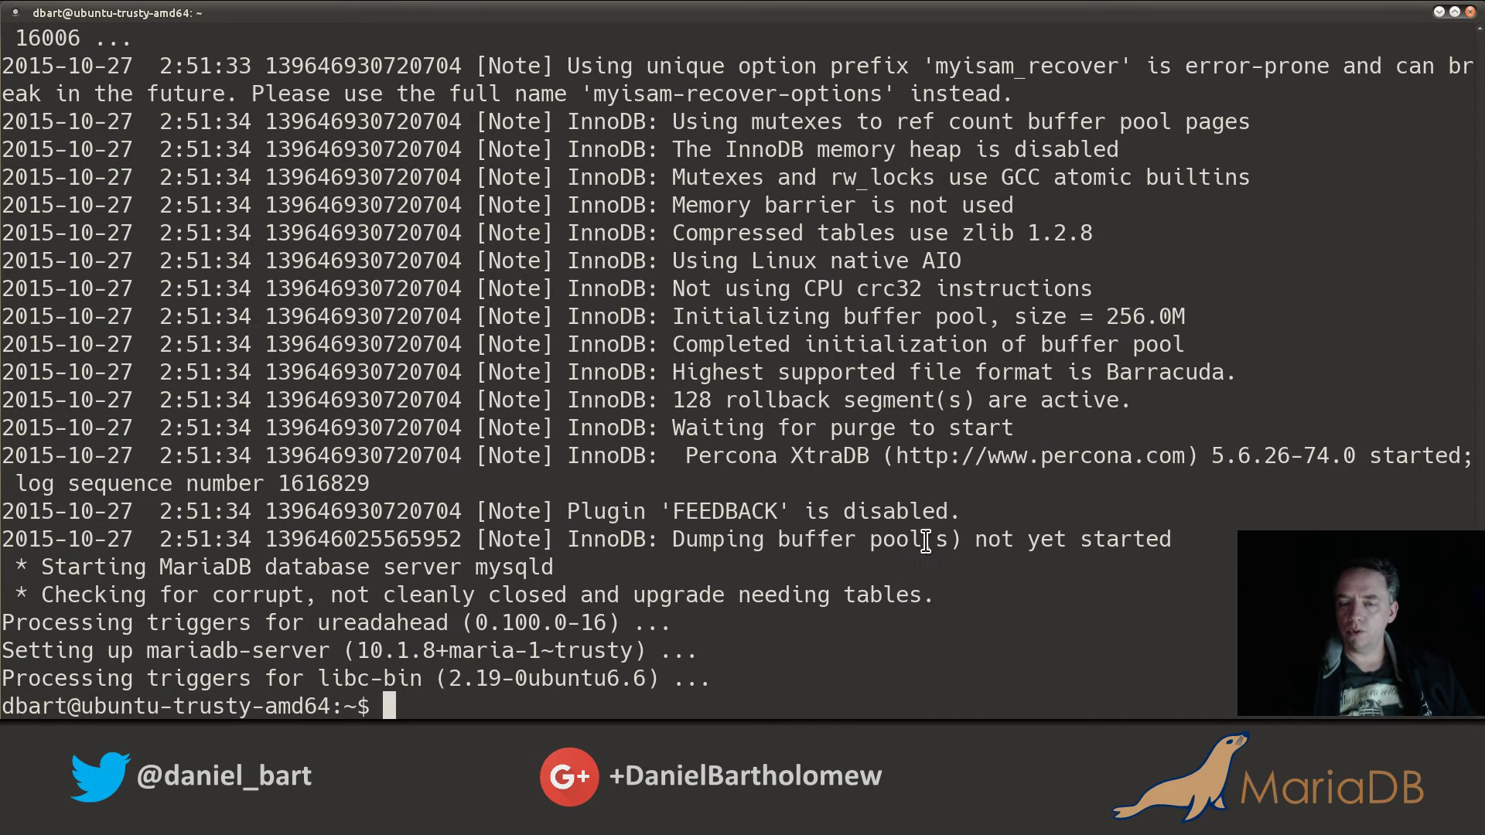
# - Scroll through the install output to confirm mariadb-server 10.1.8 is set up and mysqld started
pyautogui.scroll(3, 936, 533)
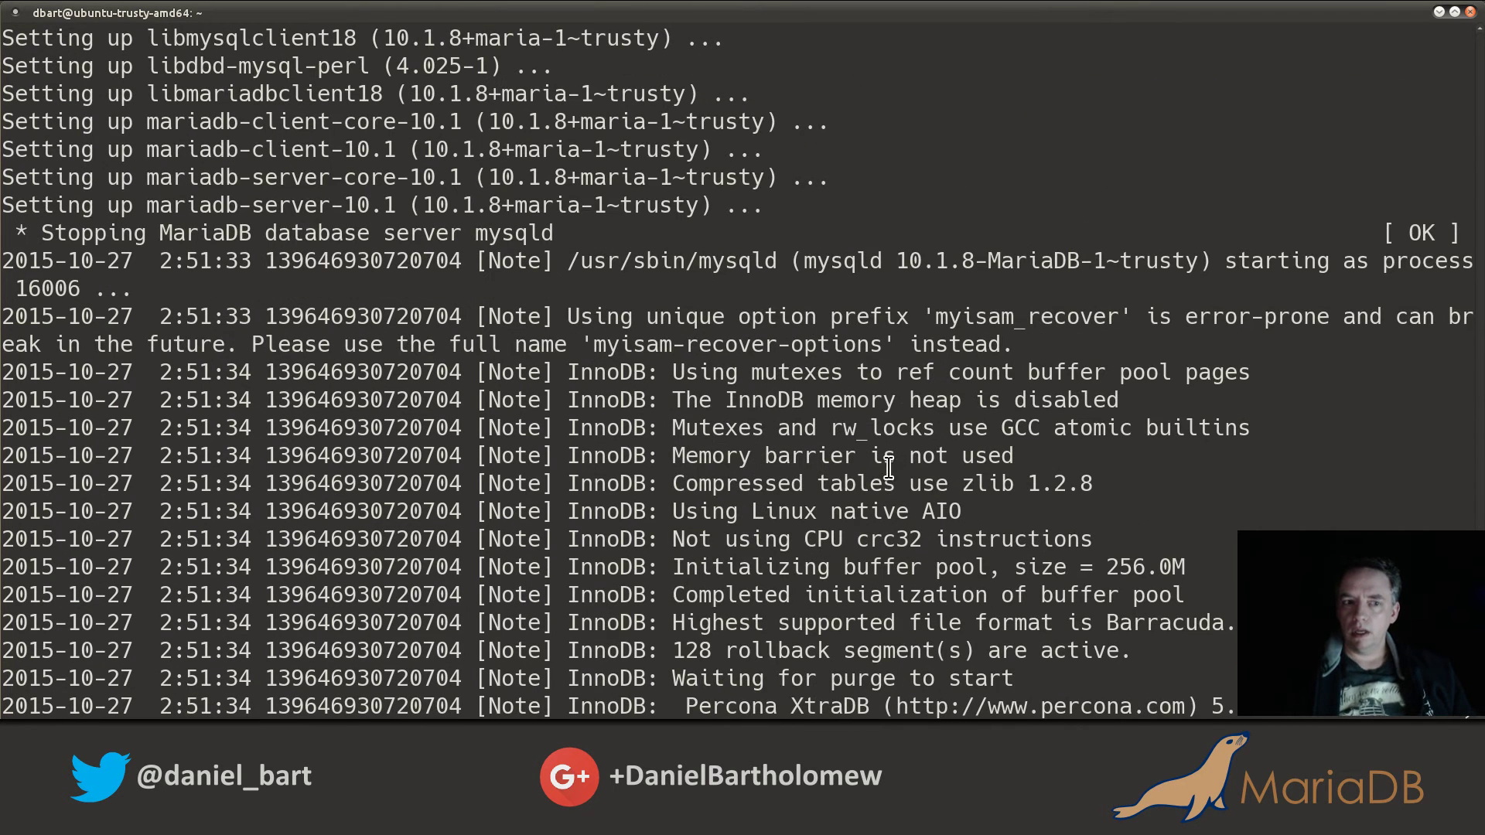
pyautogui.scroll(-3, 739, 240)
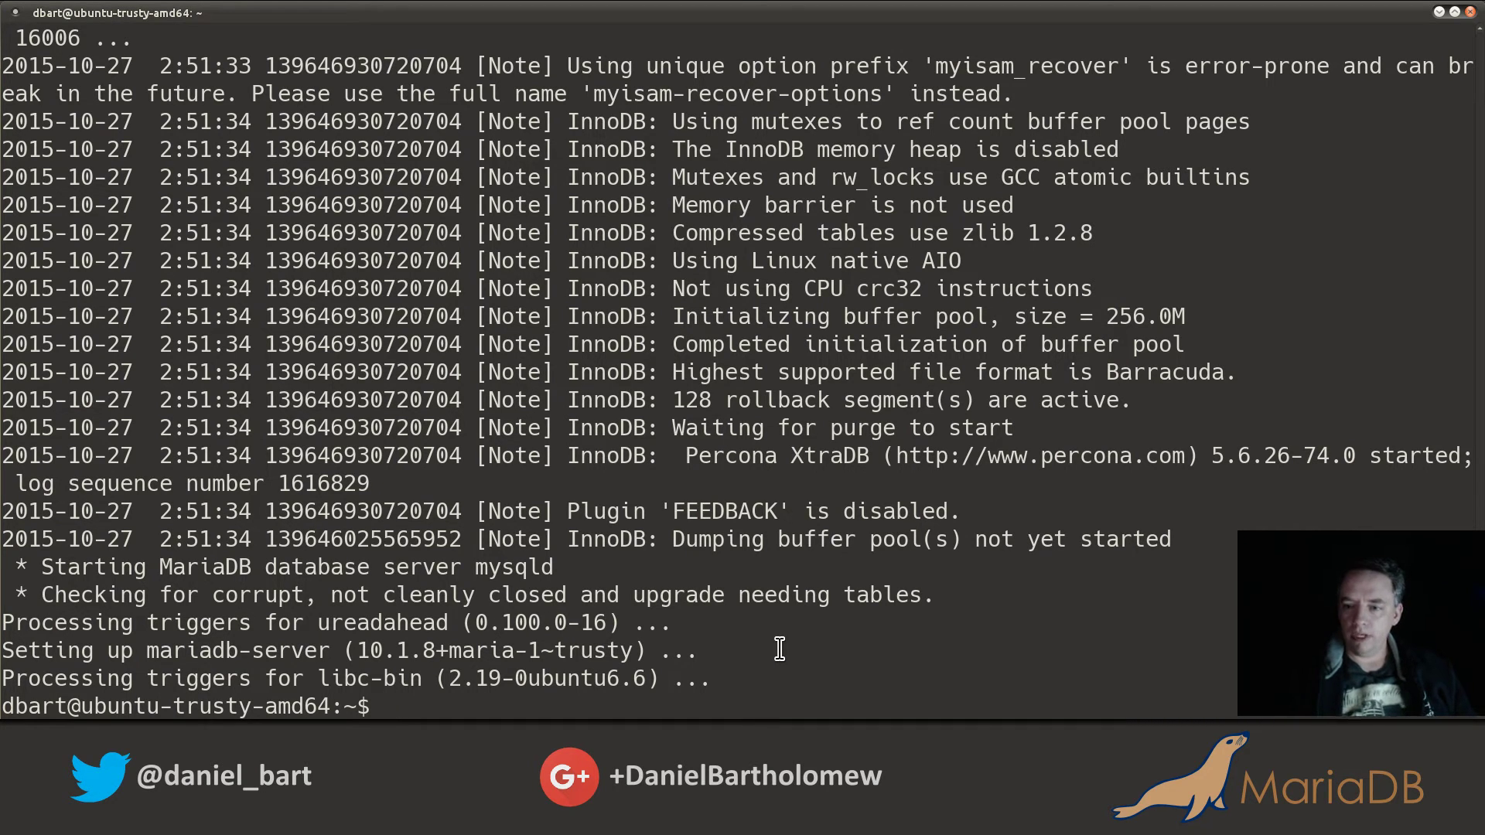
# - Log in with 'mysql -u root -p' and the root password to reach the MariaDB [(none)]> prompt
pyautogui.write('mysql')
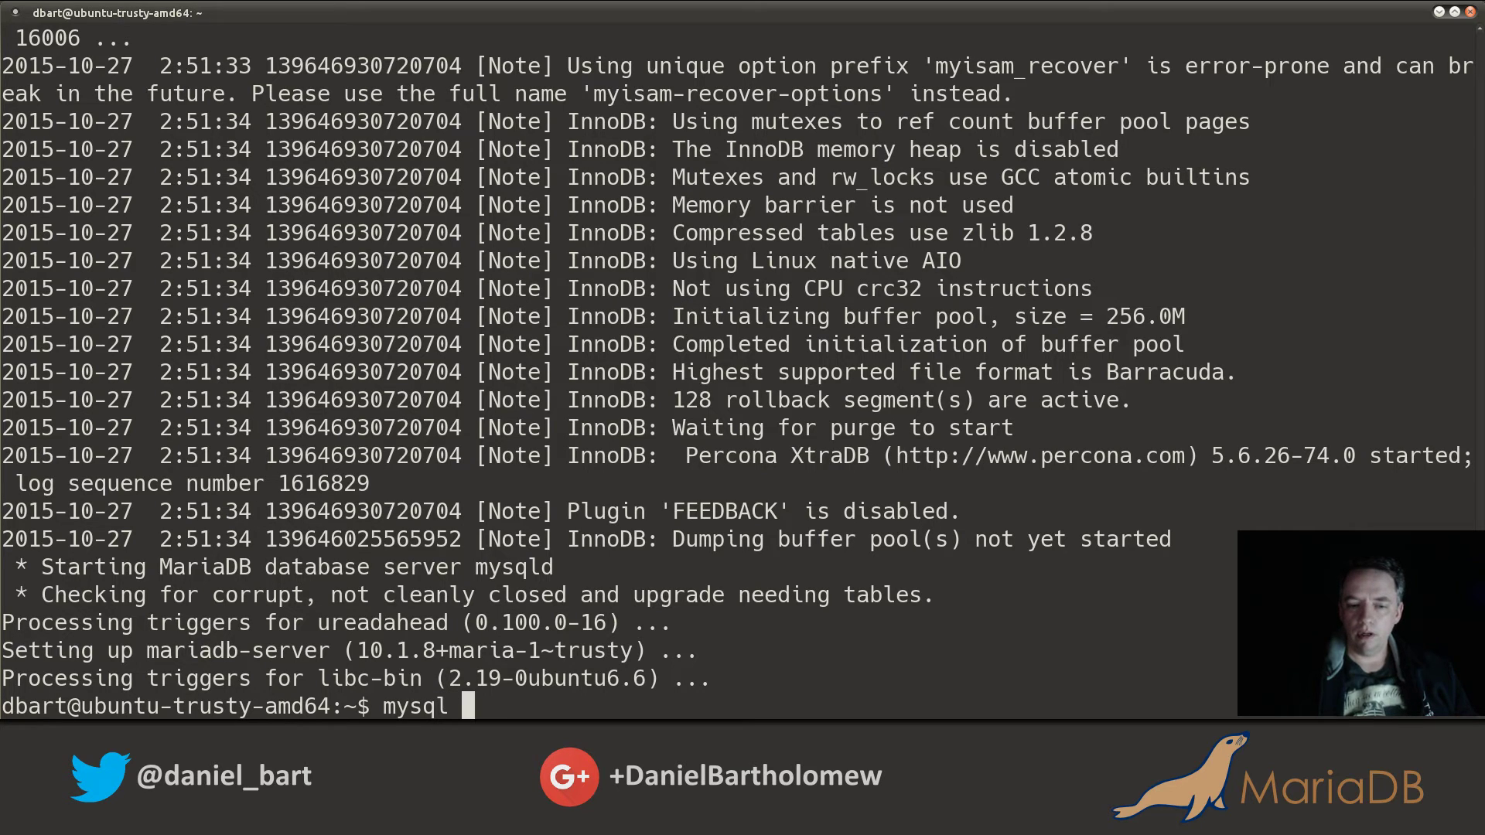
pyautogui.write(' -')
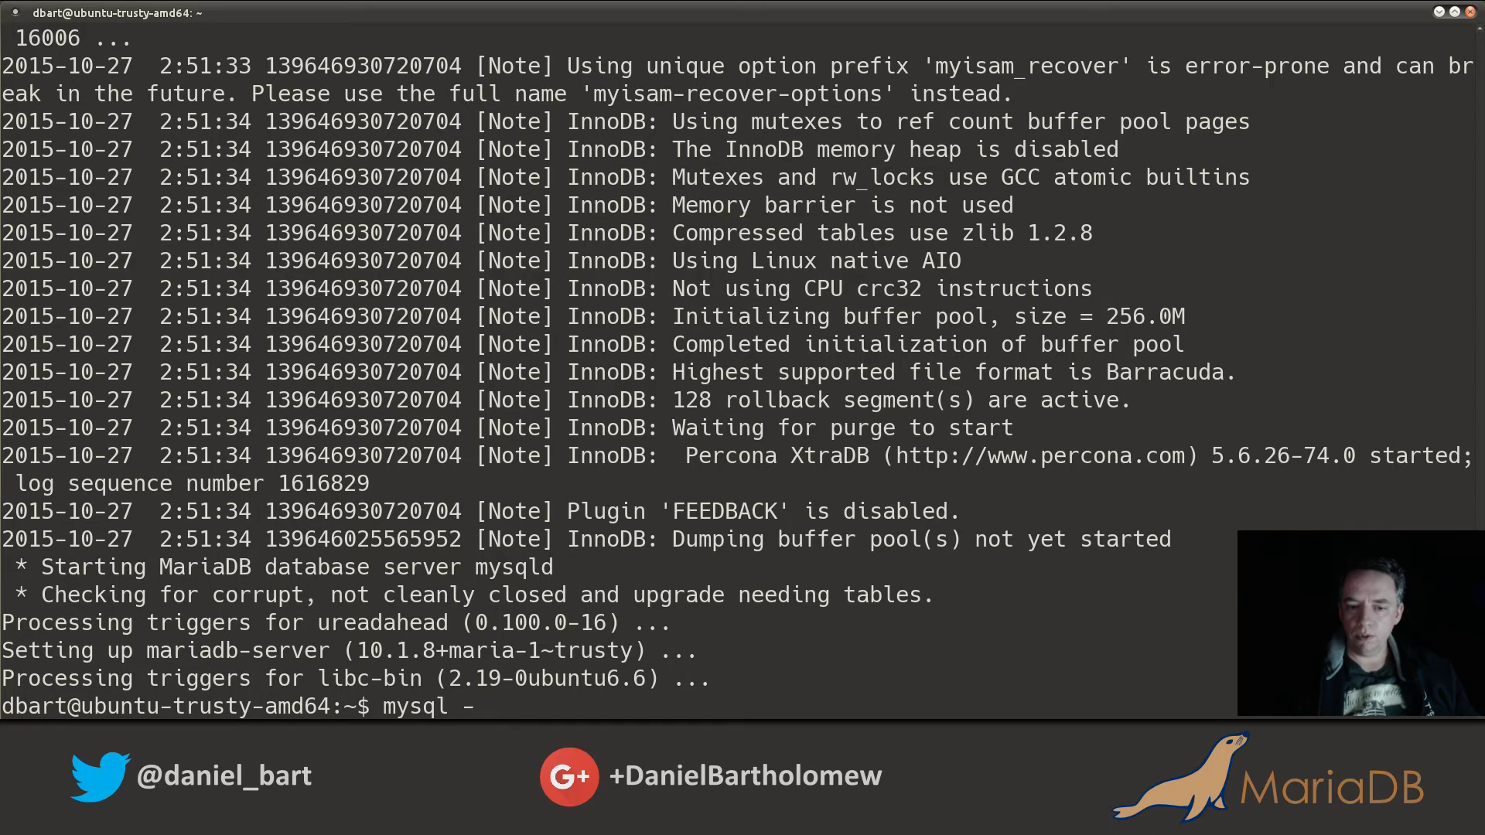
pyautogui.write('u root')
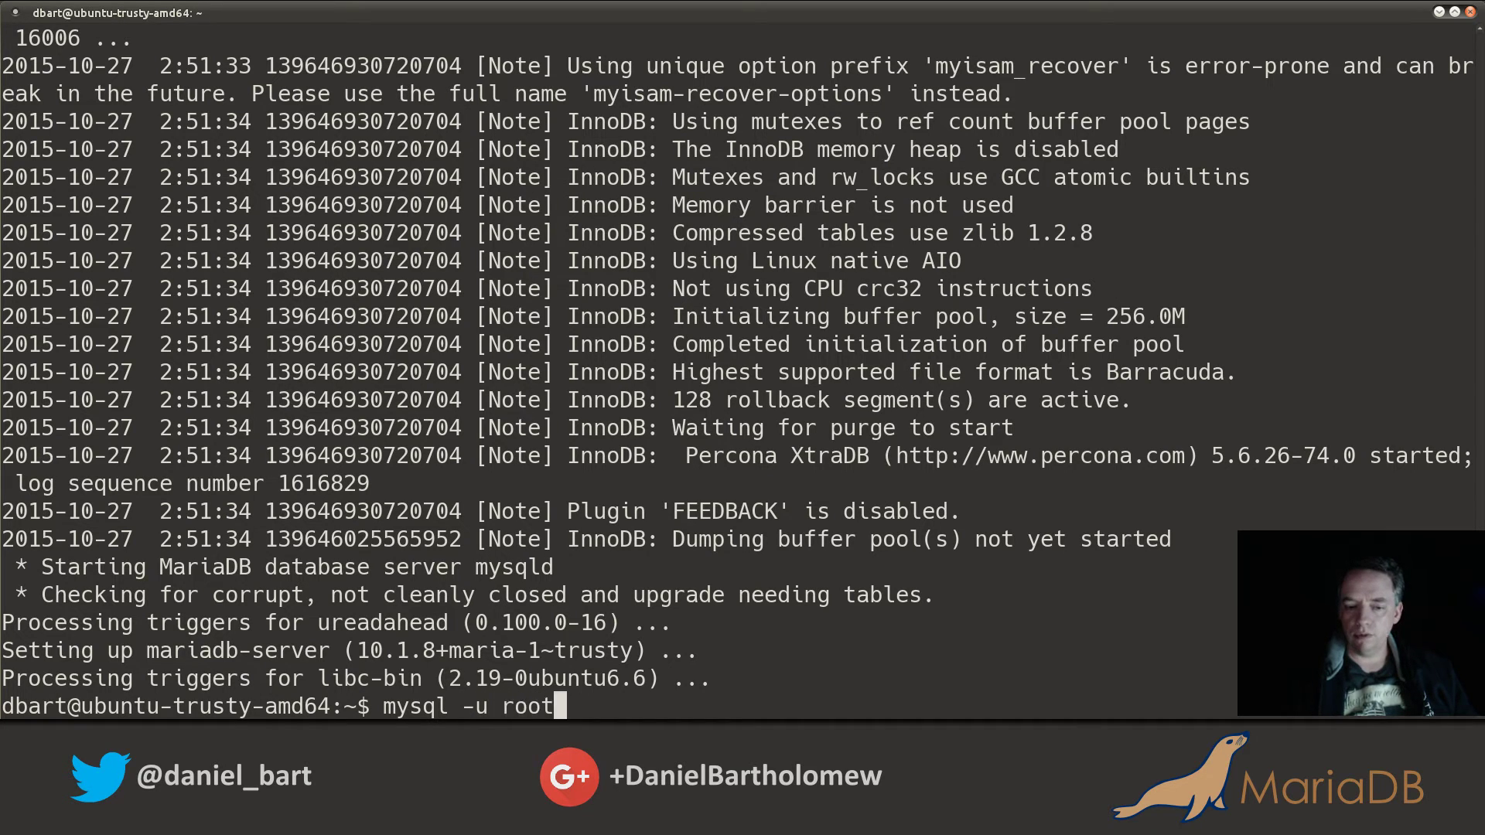
pyautogui.write(' -')
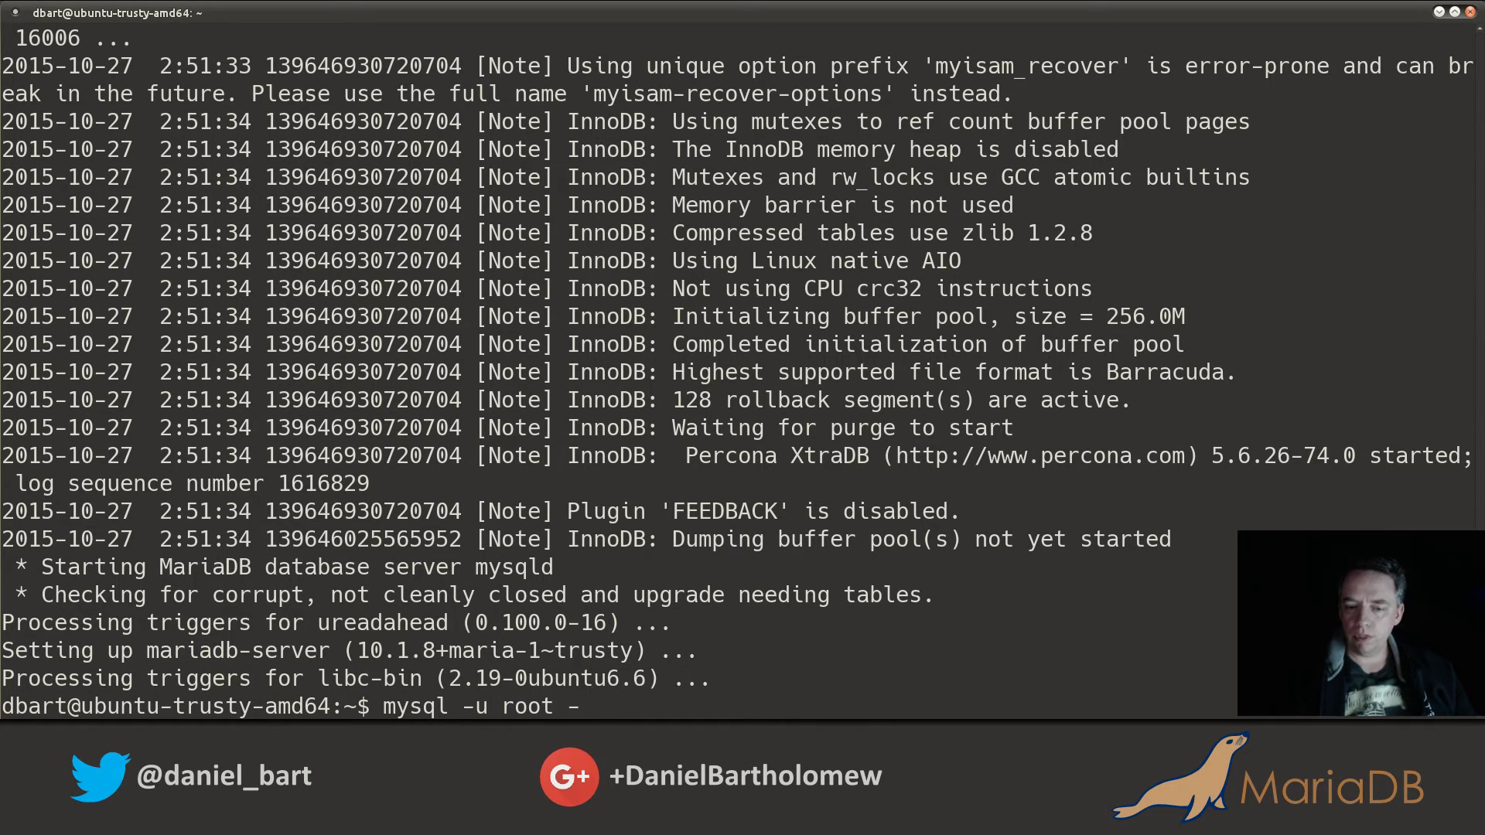
pyautogui.write('p')
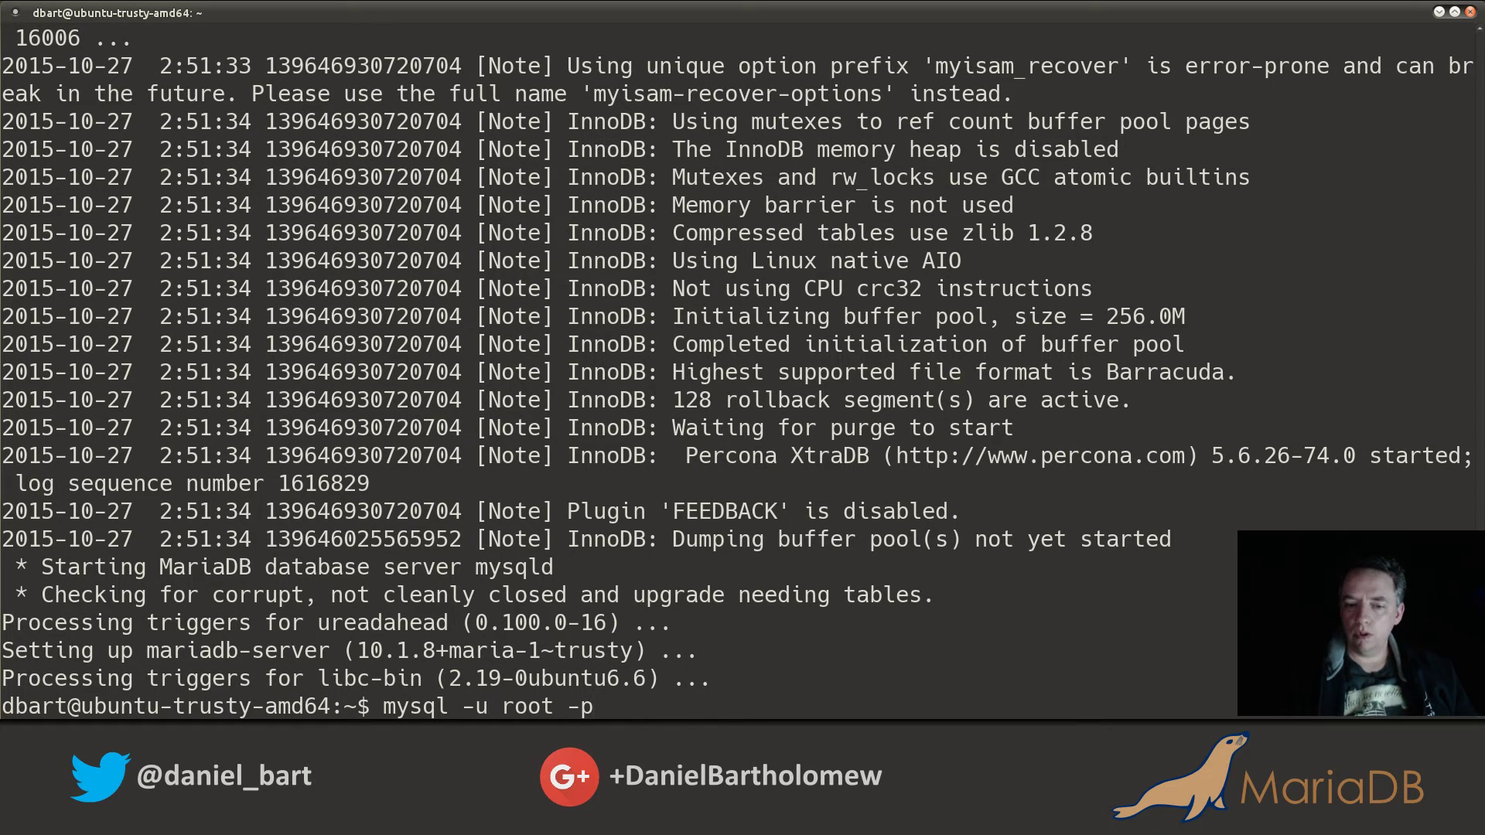
pyautogui.press('Return')
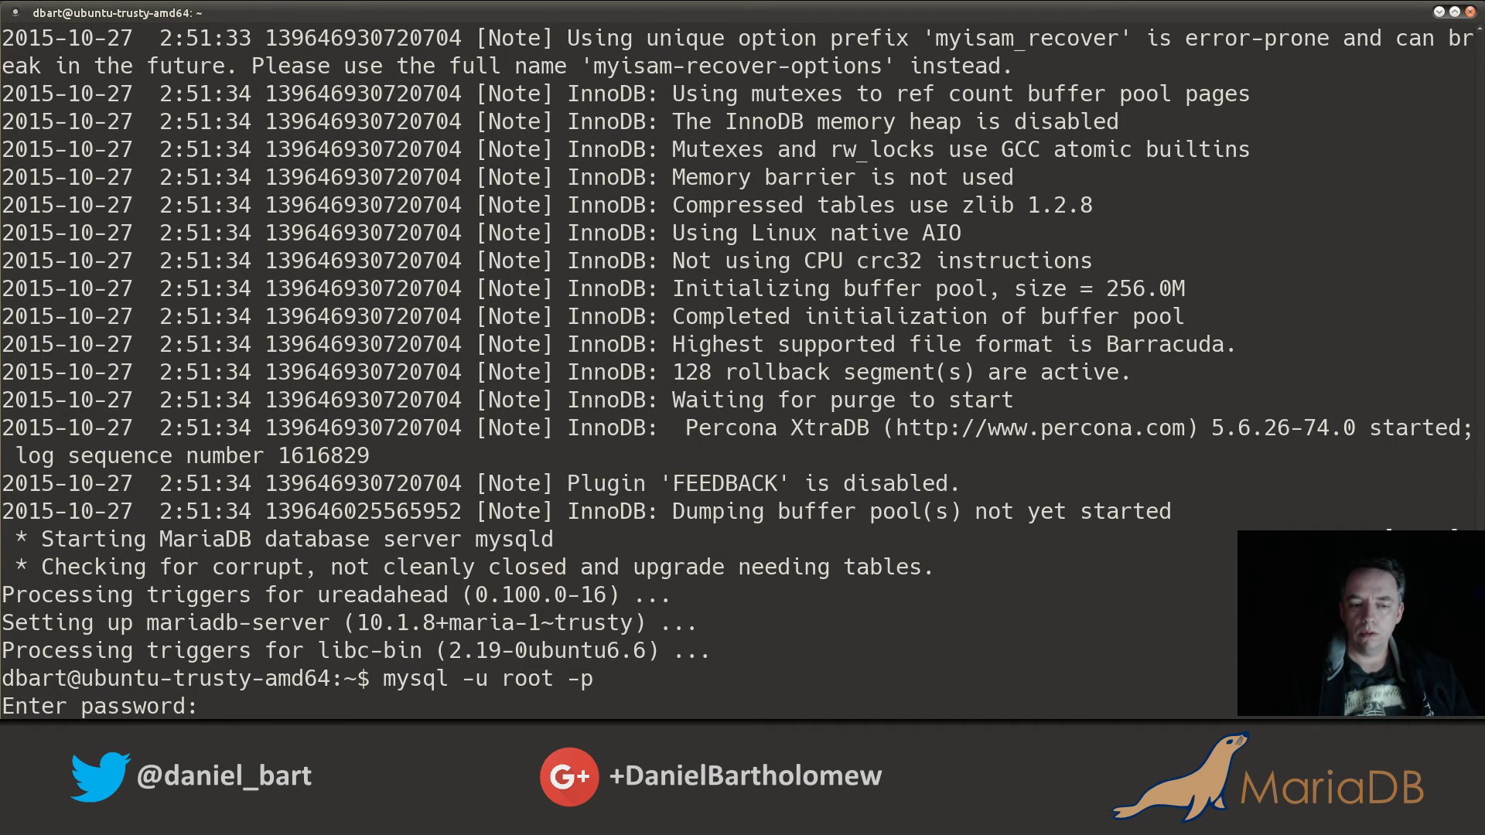
pyautogui.press('Return')
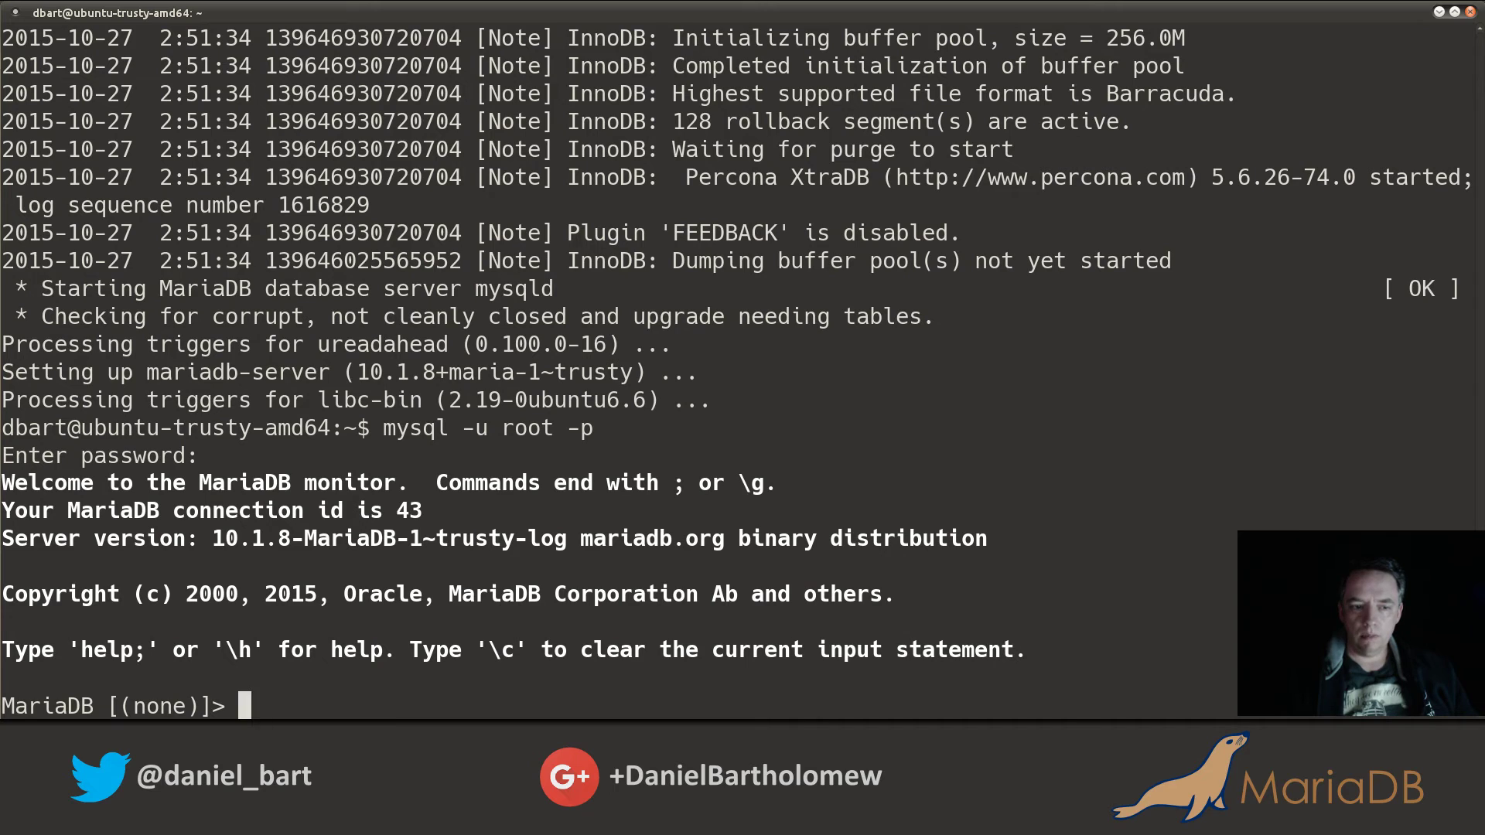
pyautogui.press('Return')
pyautogui.press('Return')
pyautogui.press('Return')
pyautogui.press('Return')
pyautogui.press('Return')
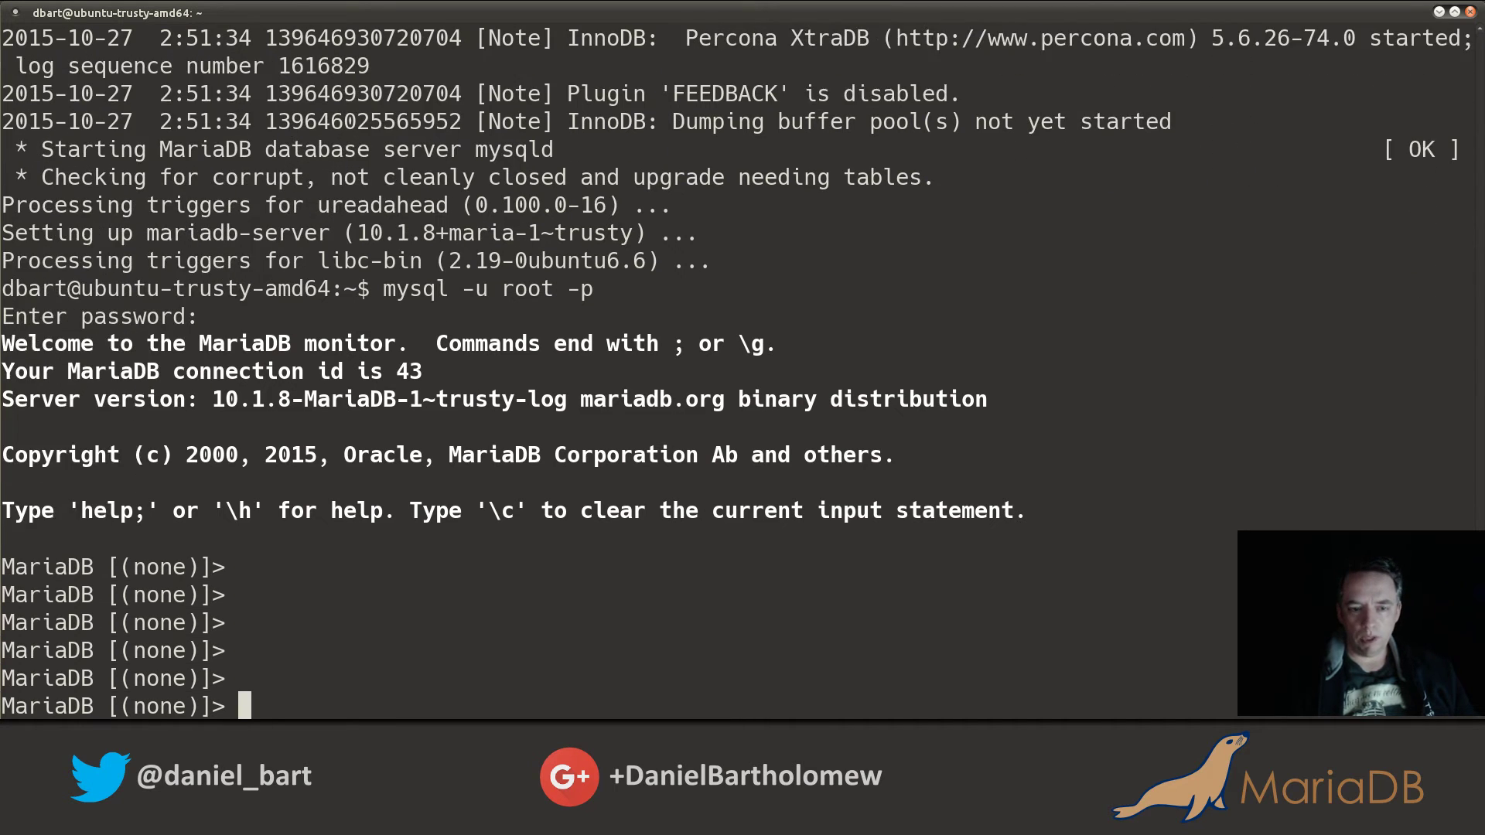